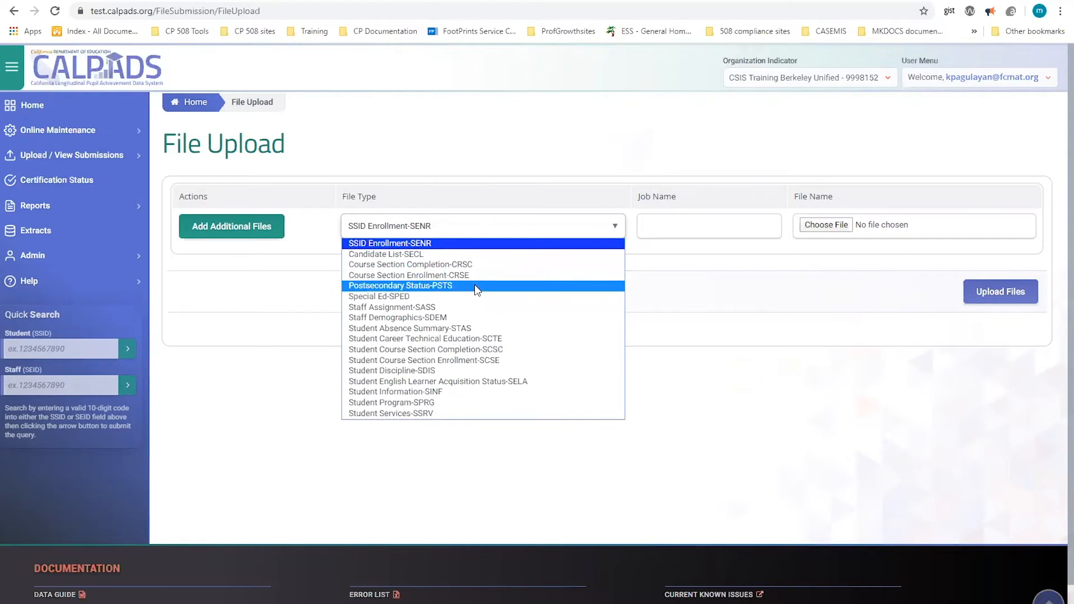
Set the upload's file type to Postsecondary Status-PSTS and its job name to "test".
left_click(475, 286)
left_click(668, 223)
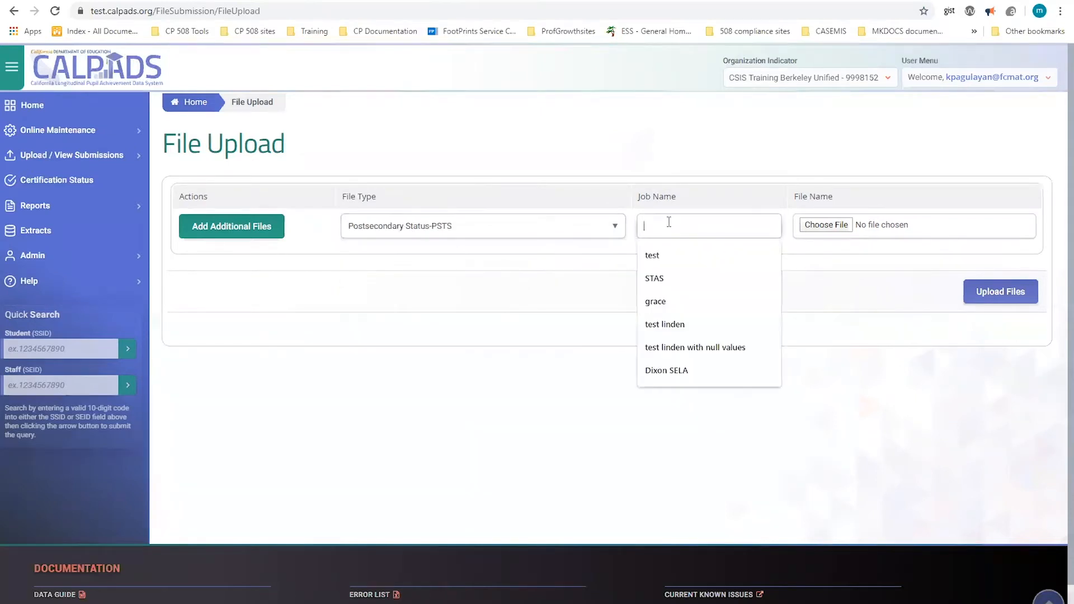
type("test")
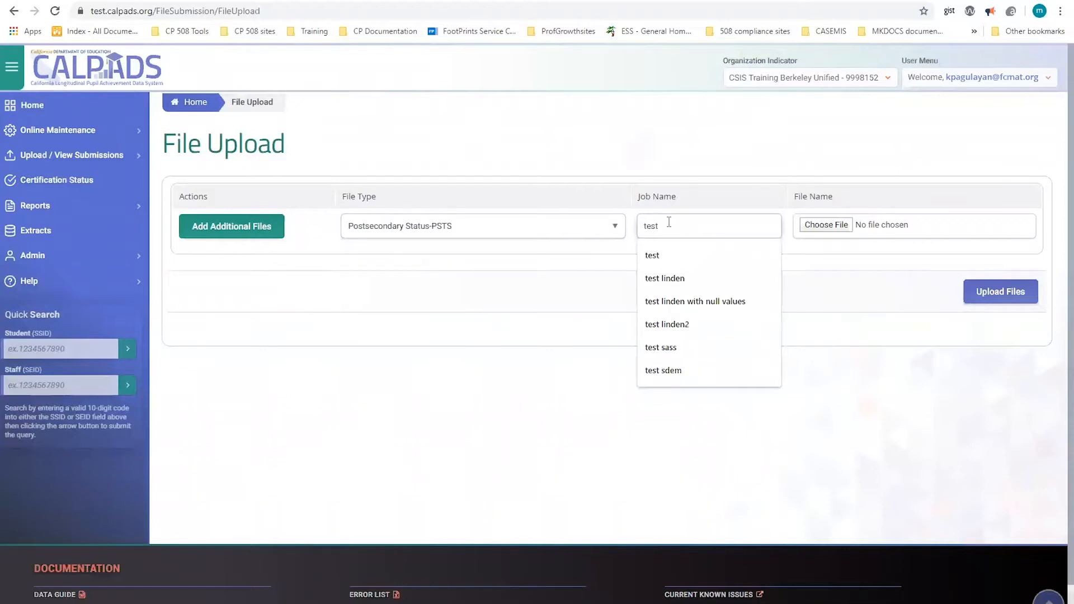
left_click(533, 330)
Attach PSTSFileTemplatetest.xlsx from the 2019-2020 folder and upload the file.
left_click(837, 228)
left_click(838, 227)
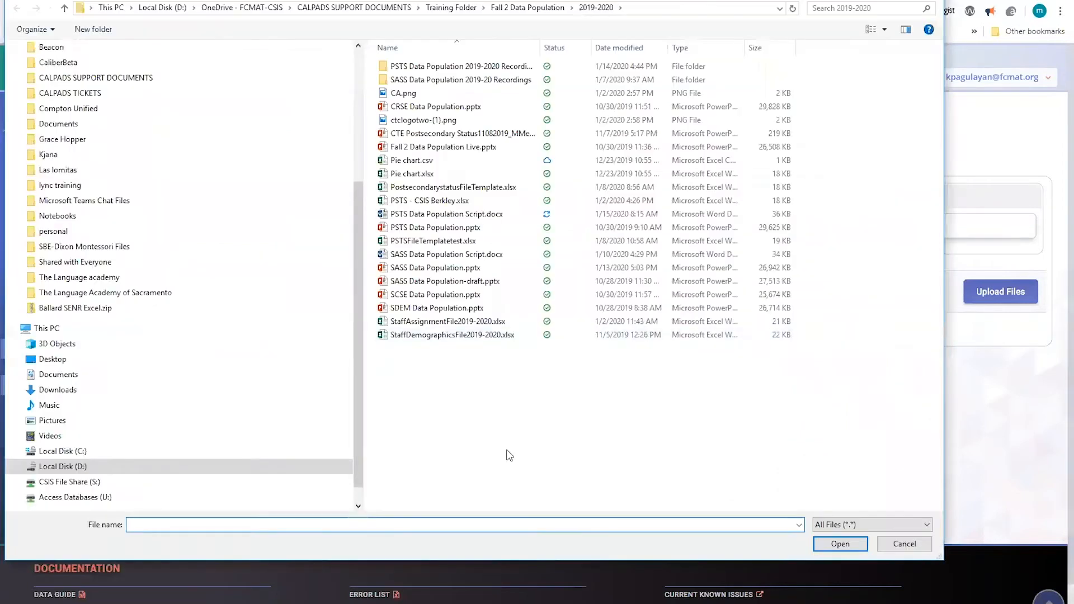
left_click(463, 241)
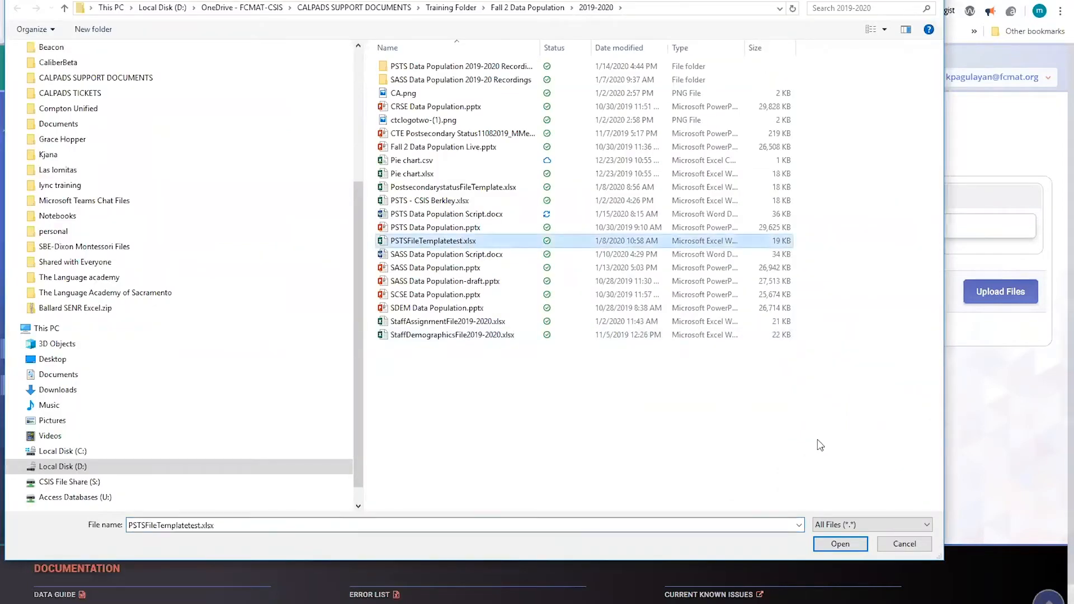
left_click(839, 544)
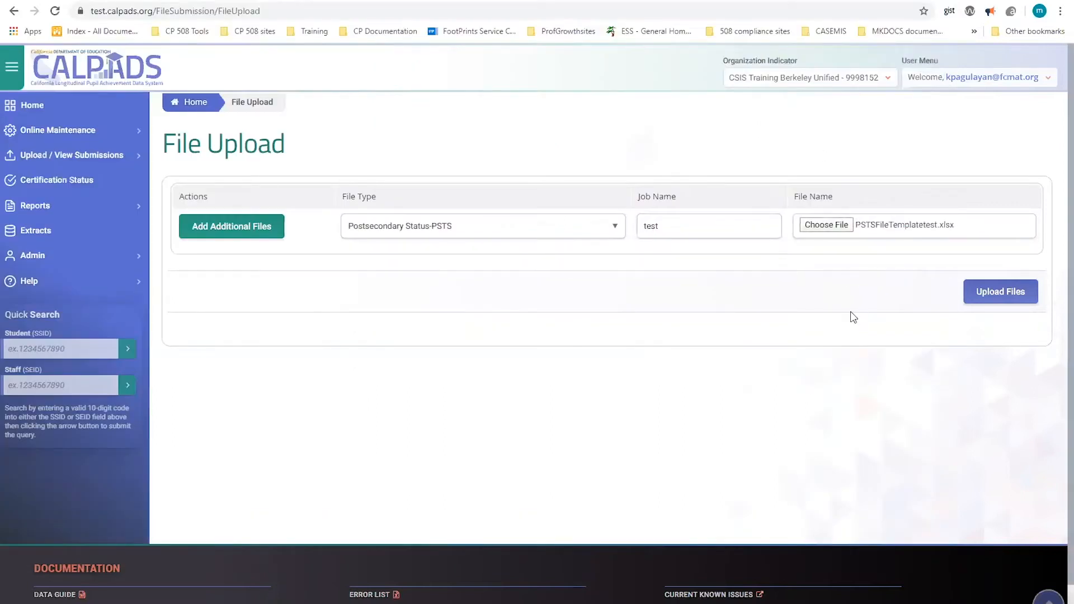
left_click(992, 296)
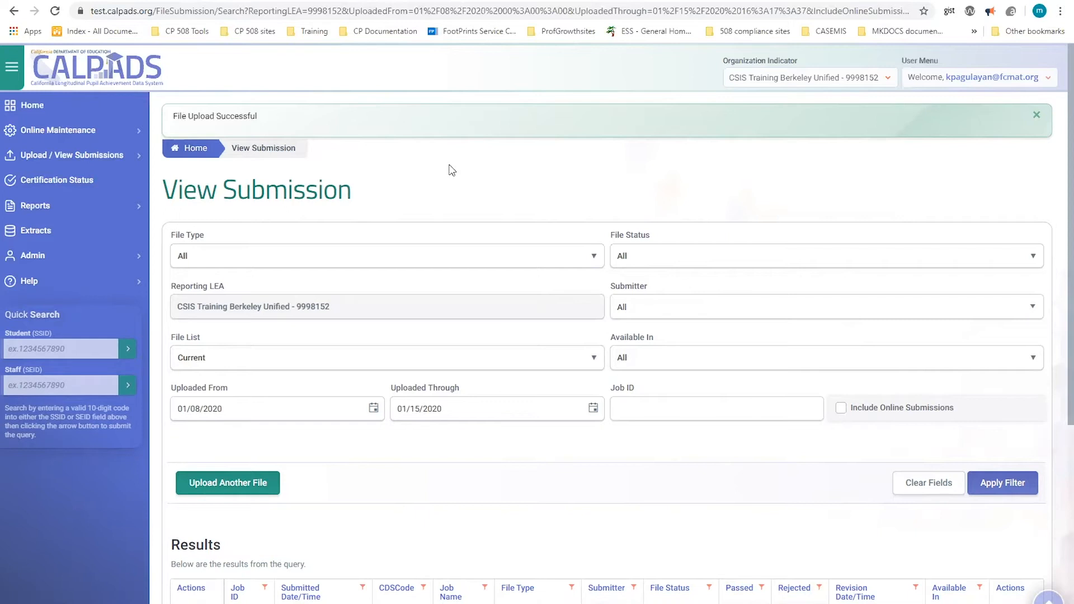
Refresh the submission results by reapplying the filter, and check the processing status of the new Postsecondary Status job.
scroll(452, 170, "down", 1)
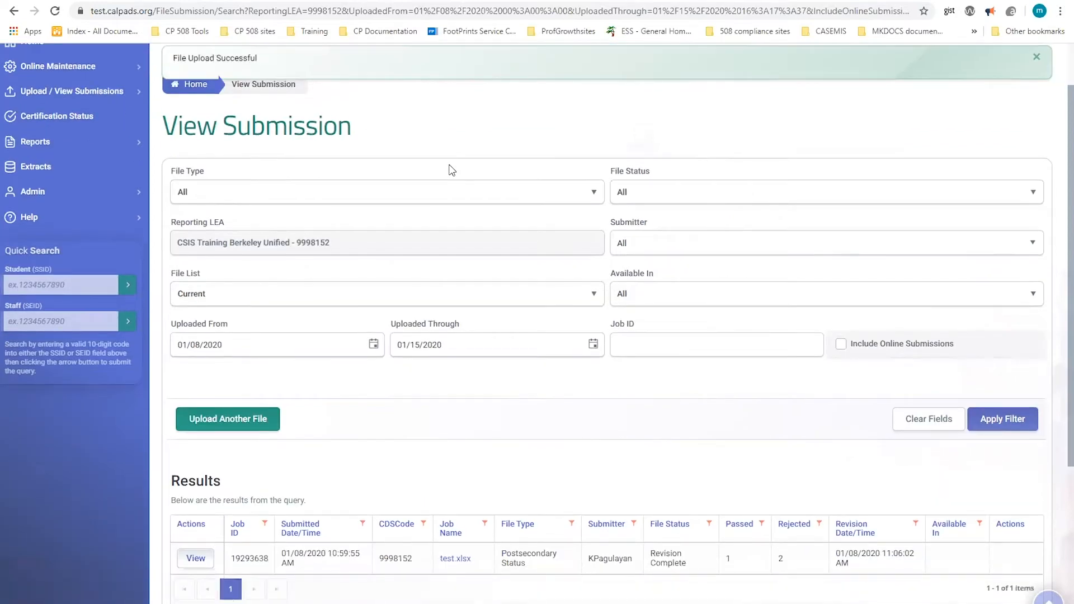
scroll(452, 170, "down", 2)
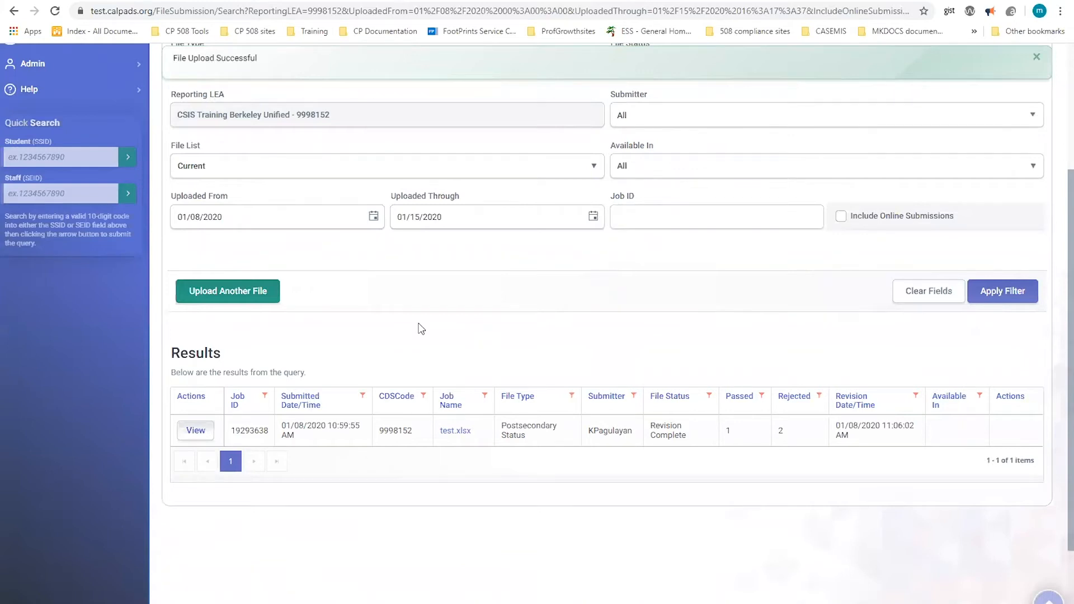
left_click(989, 302)
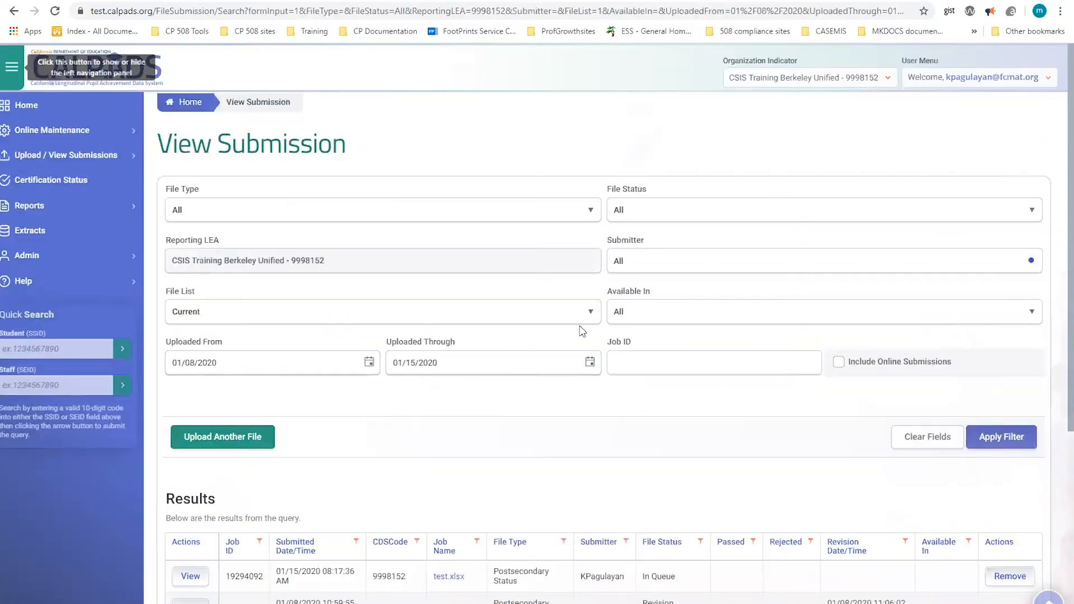
scroll(521, 406, "down", 2)
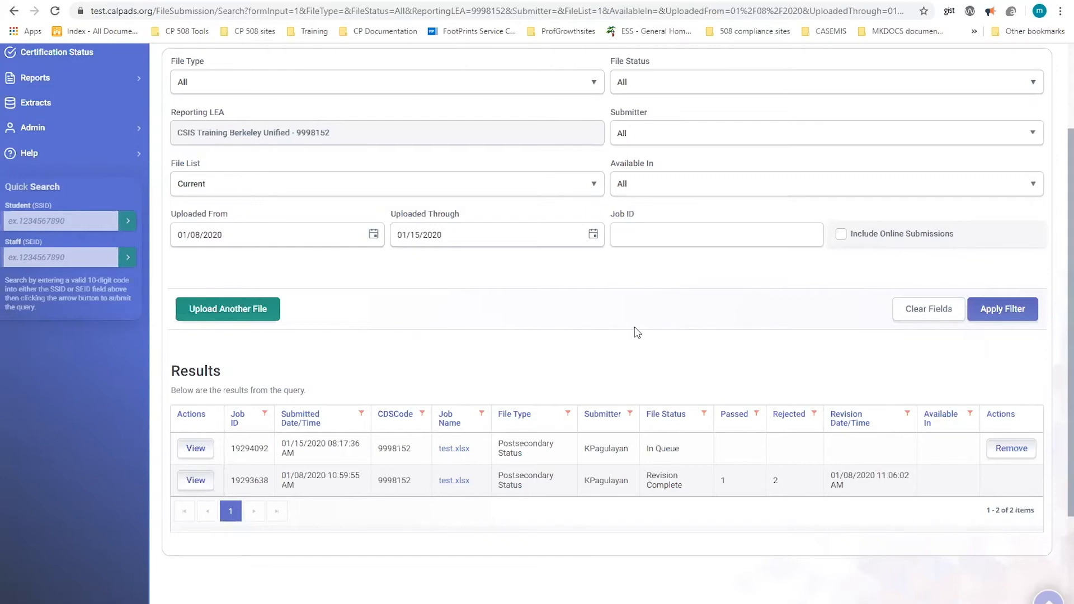
left_click(1010, 312)
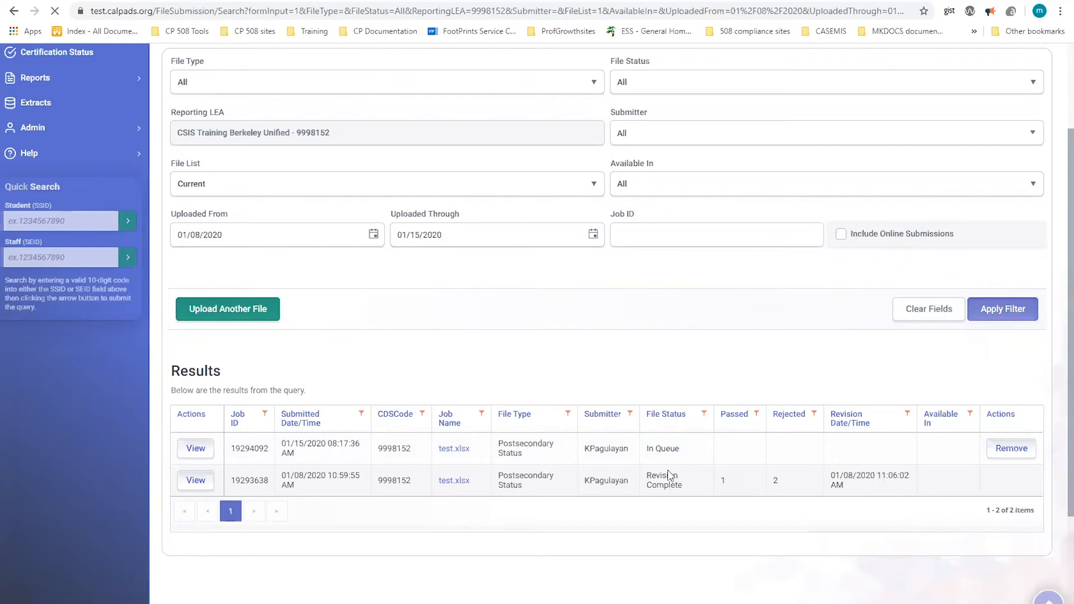
scroll(675, 511, "down", 3)
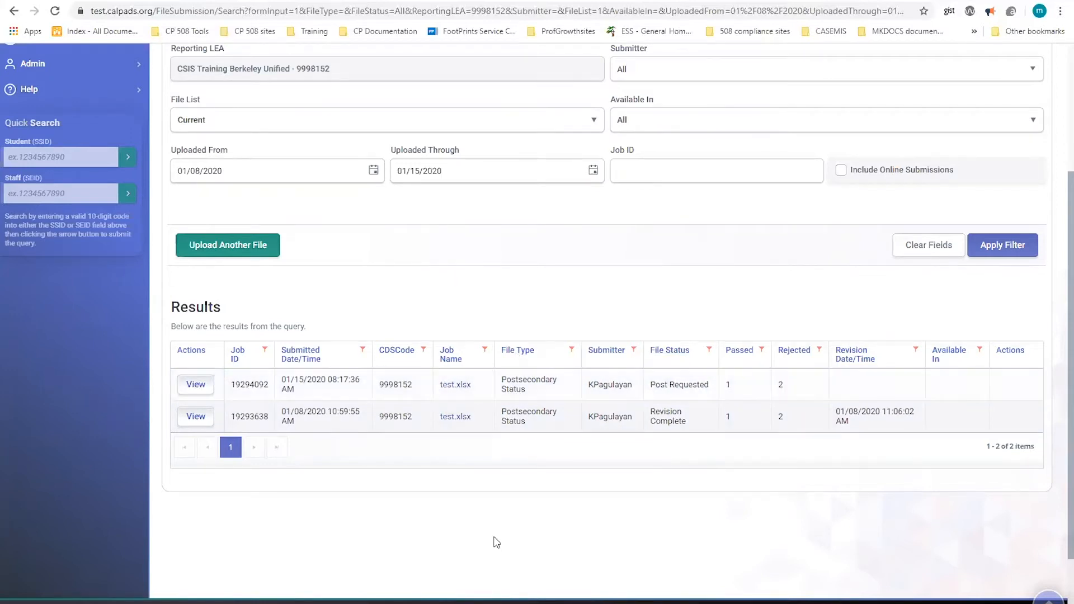
Open the details of the newest Postsecondary Status submission and review its errors summary and the file errors and warnings.
left_click(194, 386)
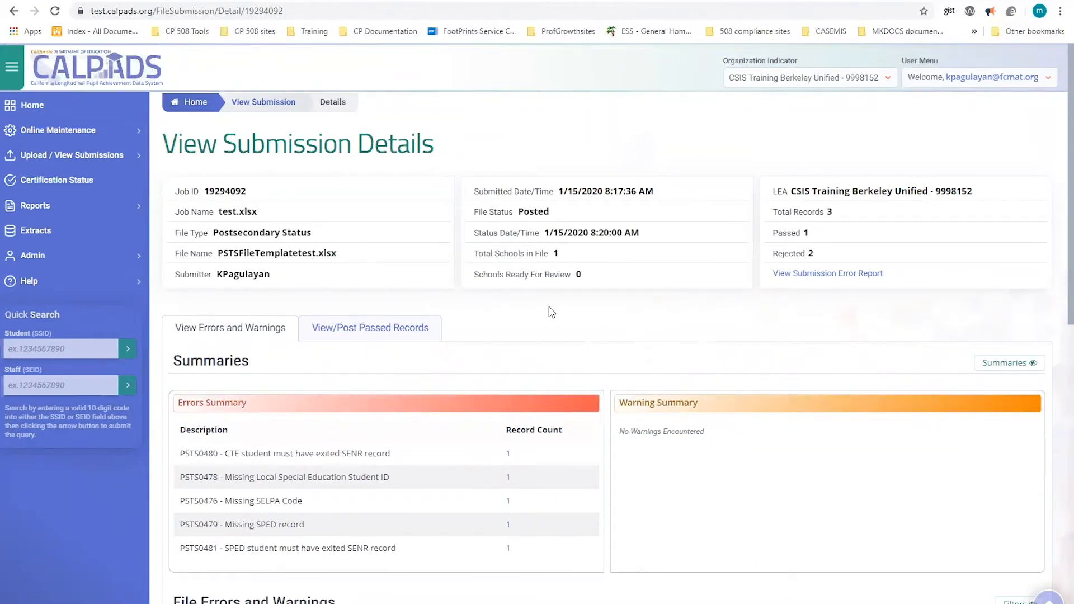
scroll(557, 451, "down", 2)
scroll(539, 374, "up", 2)
scroll(722, 320, "down", 2)
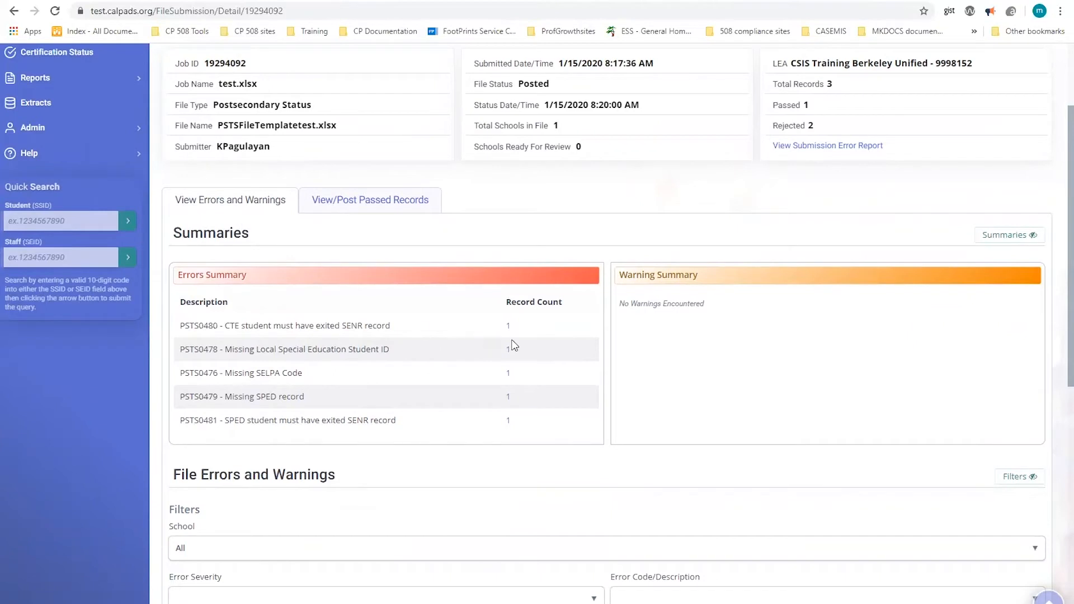
scroll(487, 476, "down", 6)
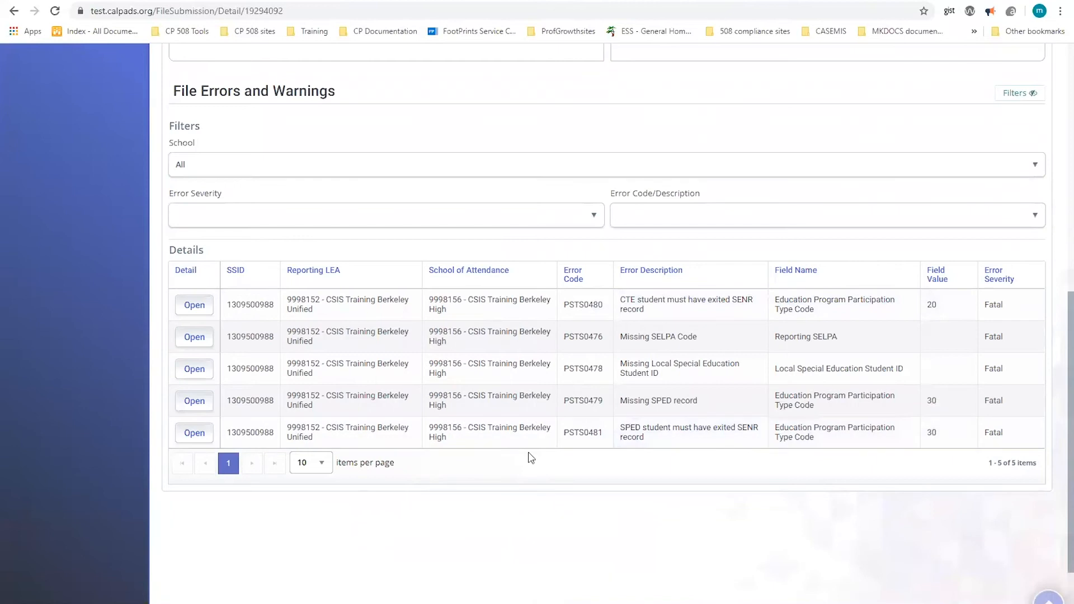
scroll(530, 458, "up", 5)
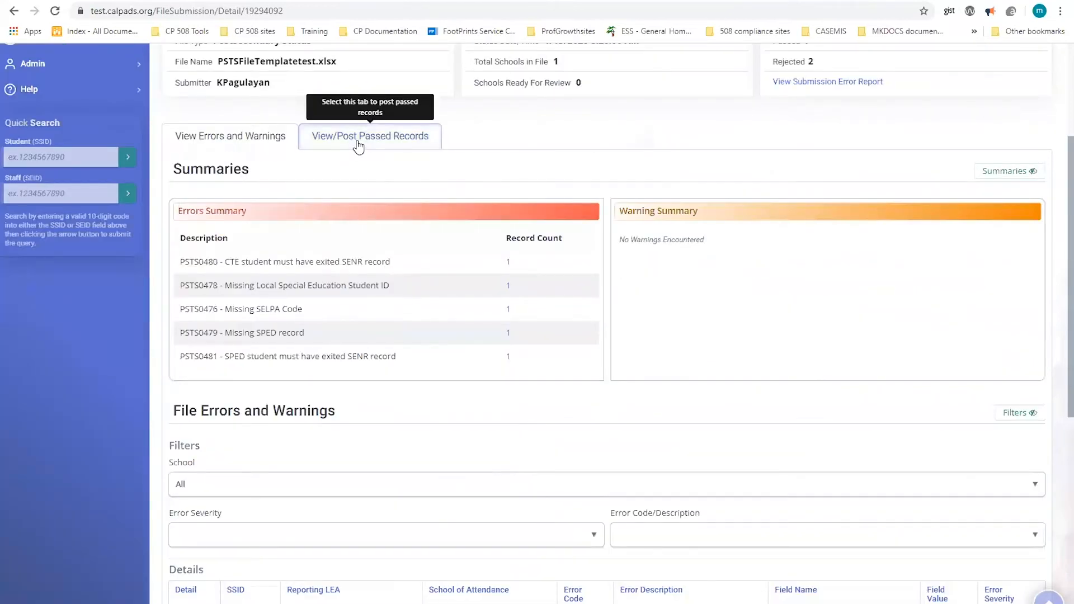
Show the submission's passed records and review the school status summary and record details.
left_click(358, 147)
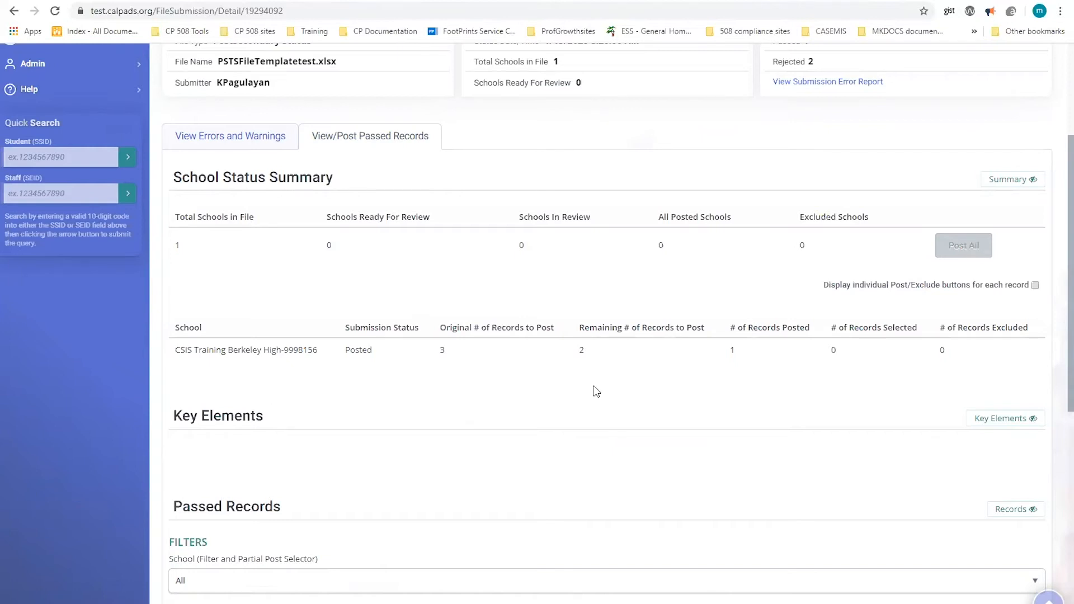
scroll(596, 391, "down", 5)
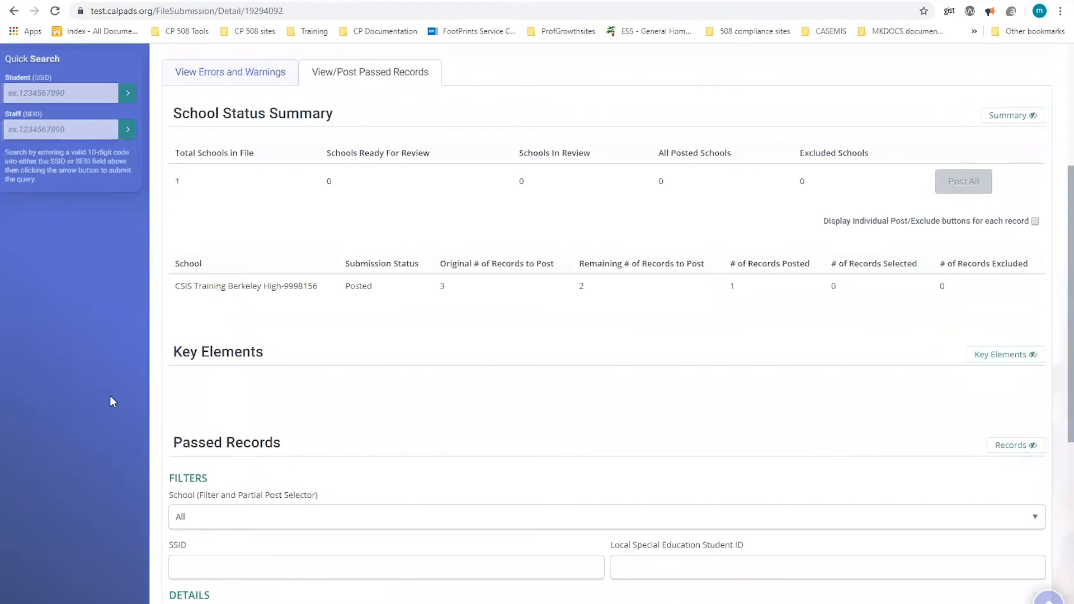
scroll(133, 469, "down", 7)
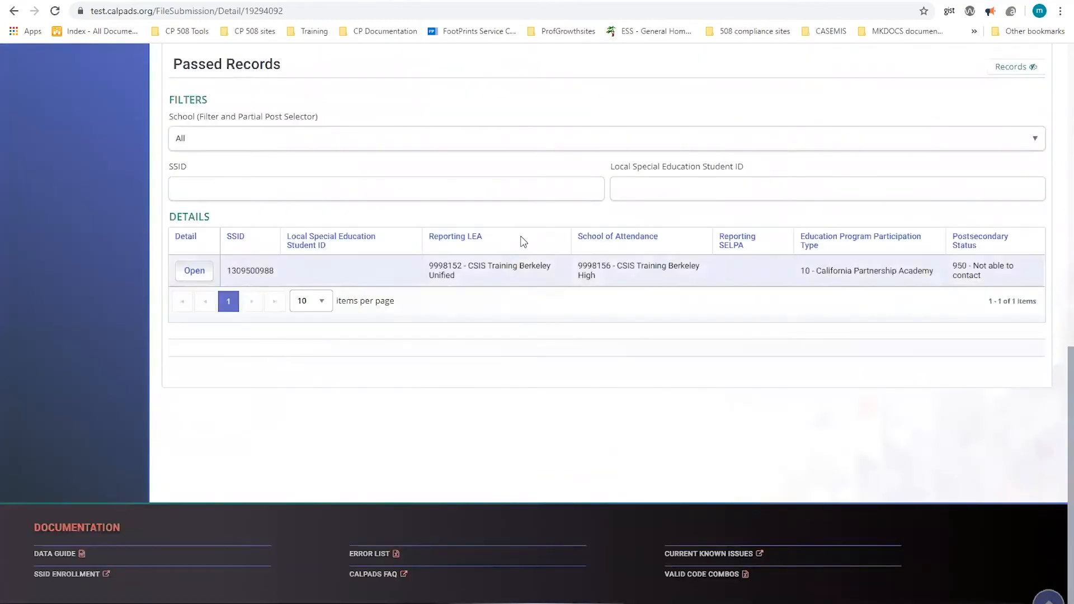
Copy the student's SSID from the passed record's details.
double_click(243, 271)
key("ctrl+c")
right_click(242, 271)
left_click(263, 282)
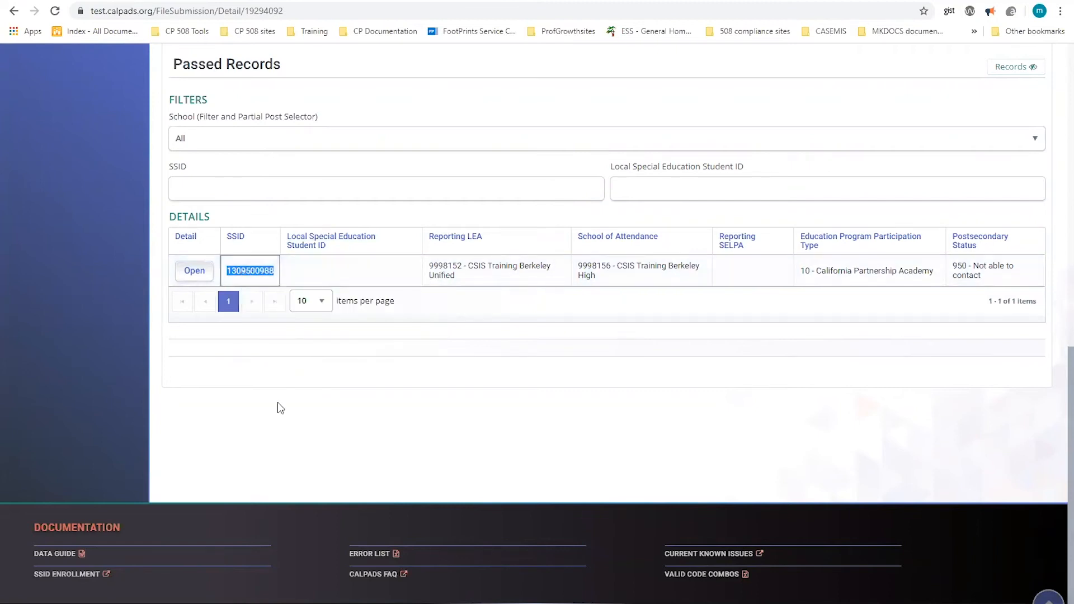
left_click(280, 408)
Open the Student Data page of Online Maintenance in a new browser tab and switch to it.
scroll(274, 451, "up", 4)
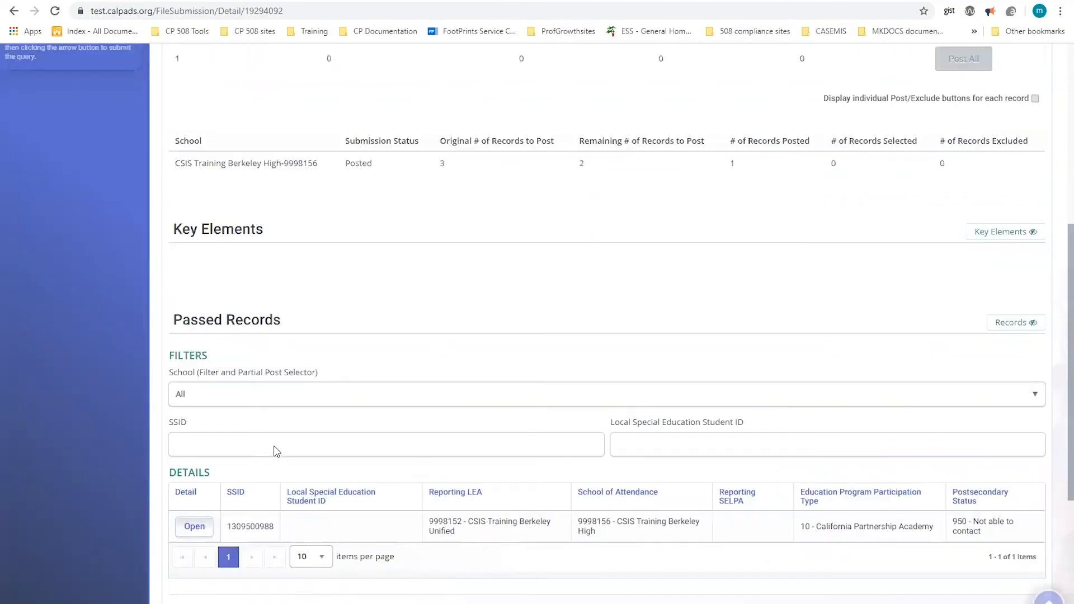
scroll(274, 448, "up", 6)
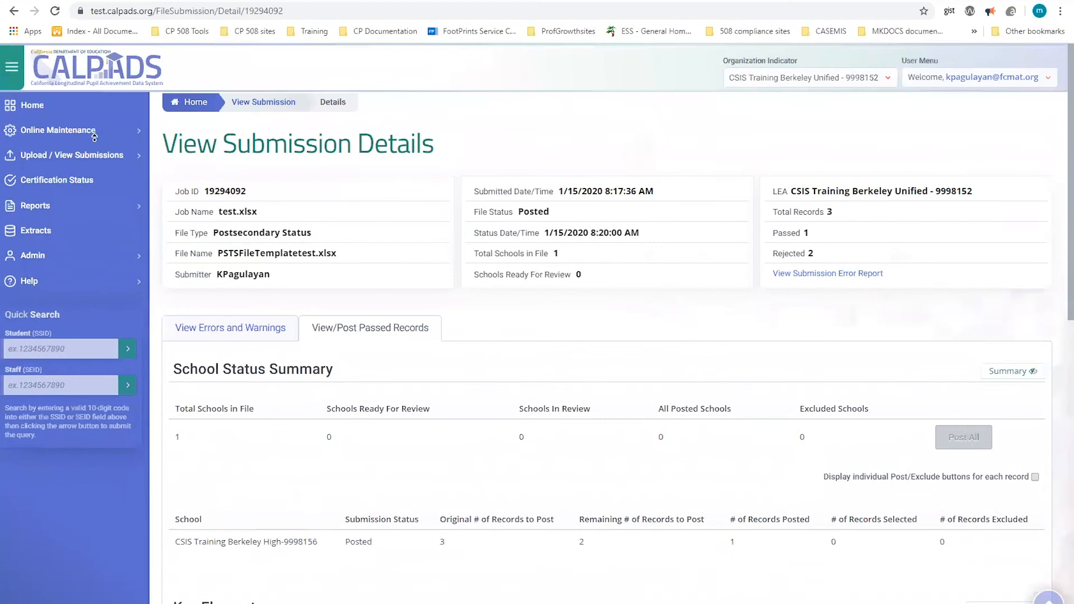
left_click(93, 135)
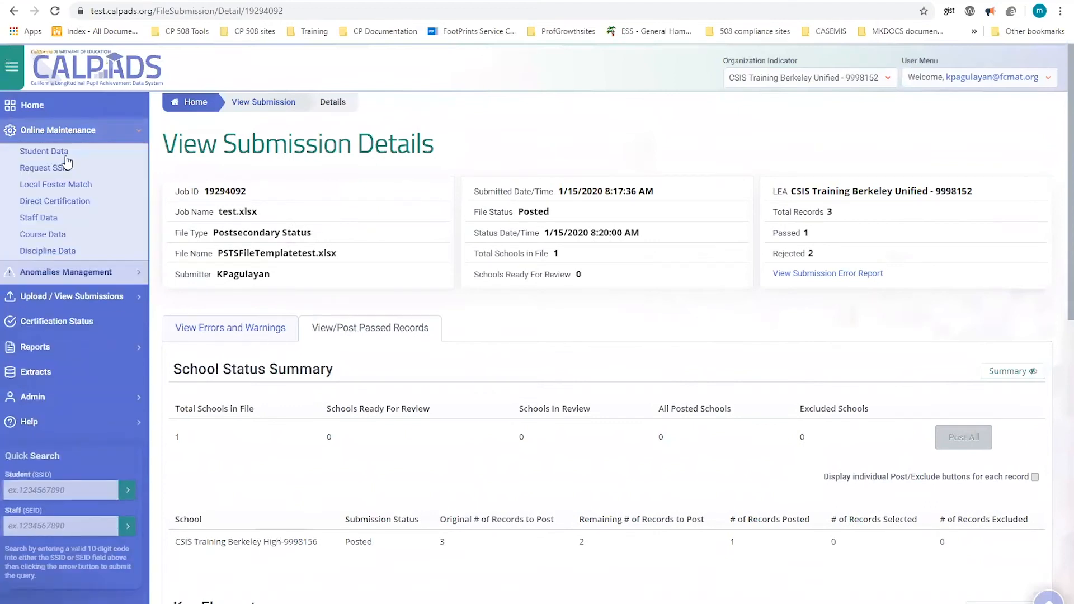
right_click(53, 149)
left_click(75, 157)
left_click(223, 1)
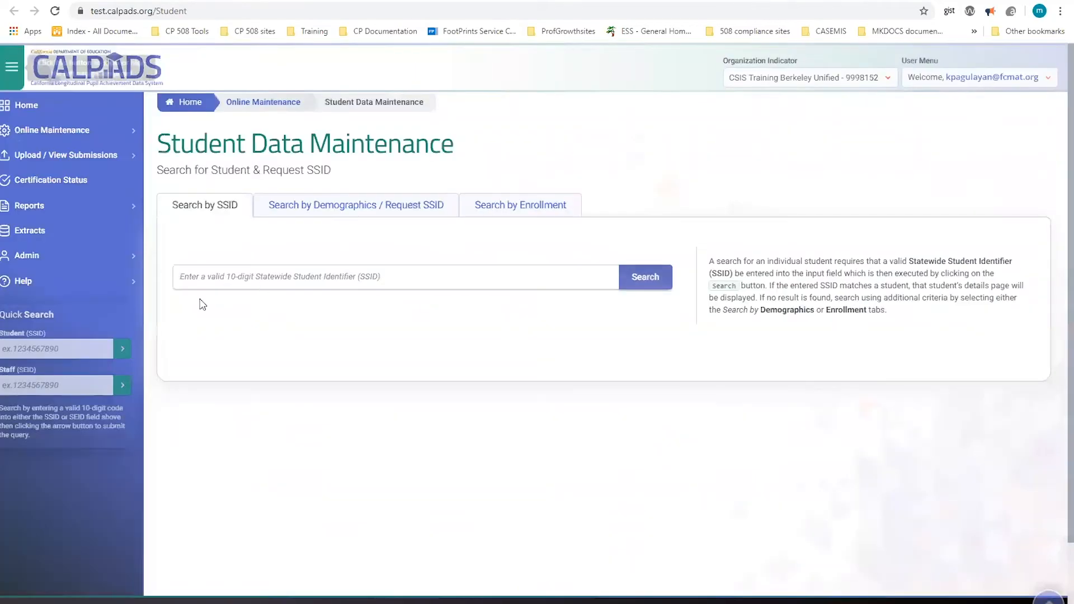
Search for the student by pasting the copied SSID into the SSID search.
right_click(295, 280)
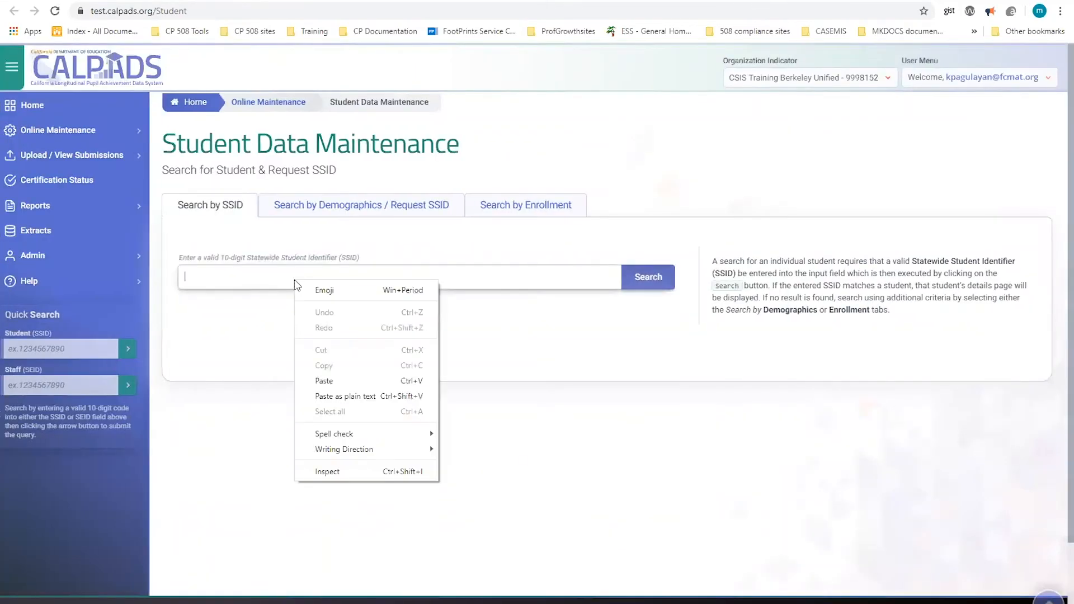
left_click(335, 379)
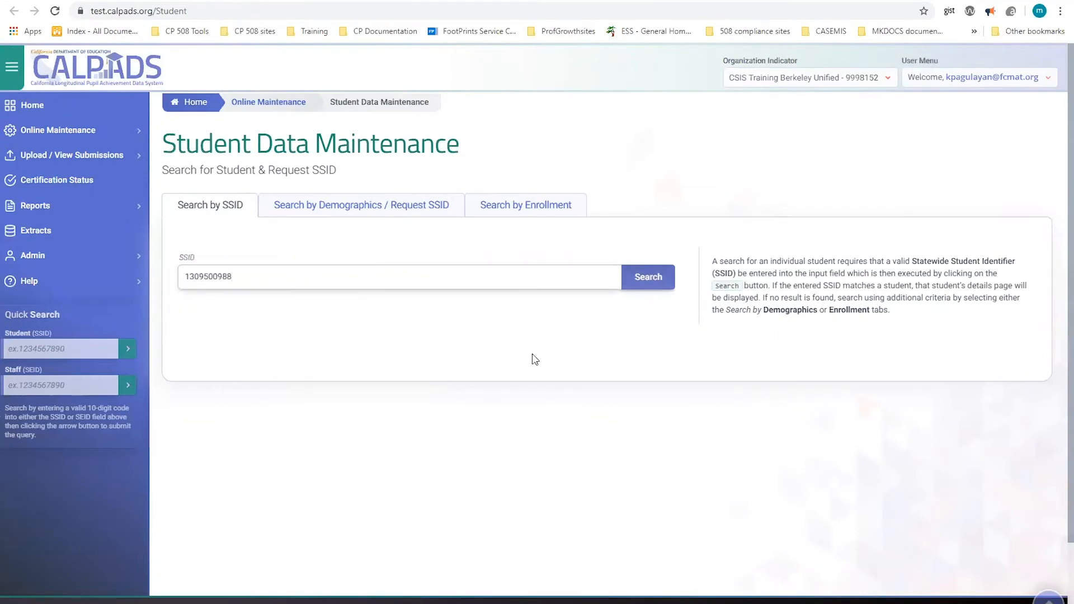
left_click(645, 282)
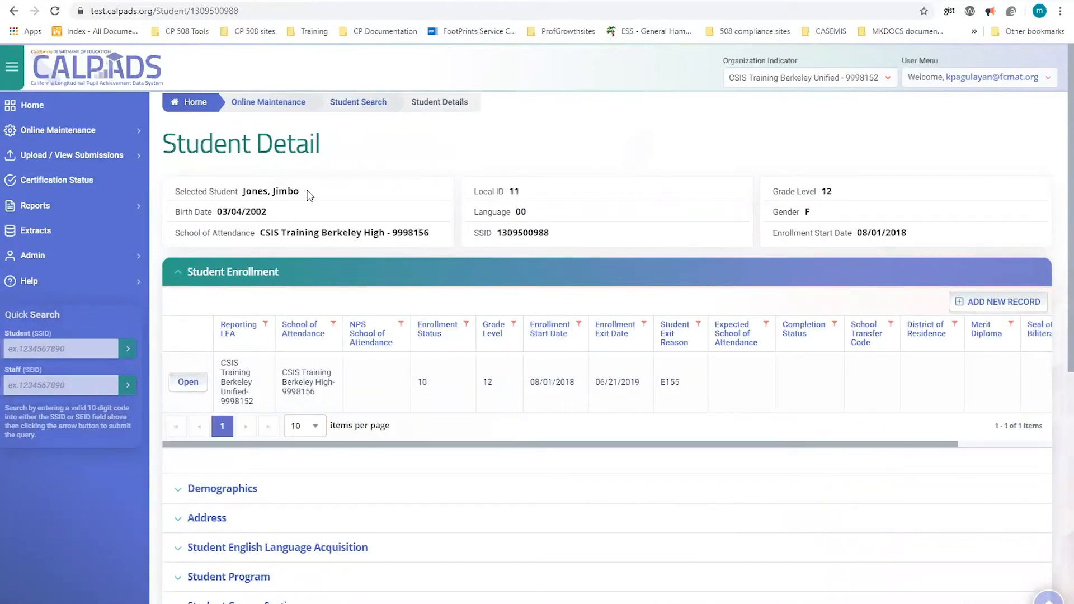
Review the Student Detail page and expand the Postsecondary Status section to see the student's records.
scroll(388, 222, "down", 3)
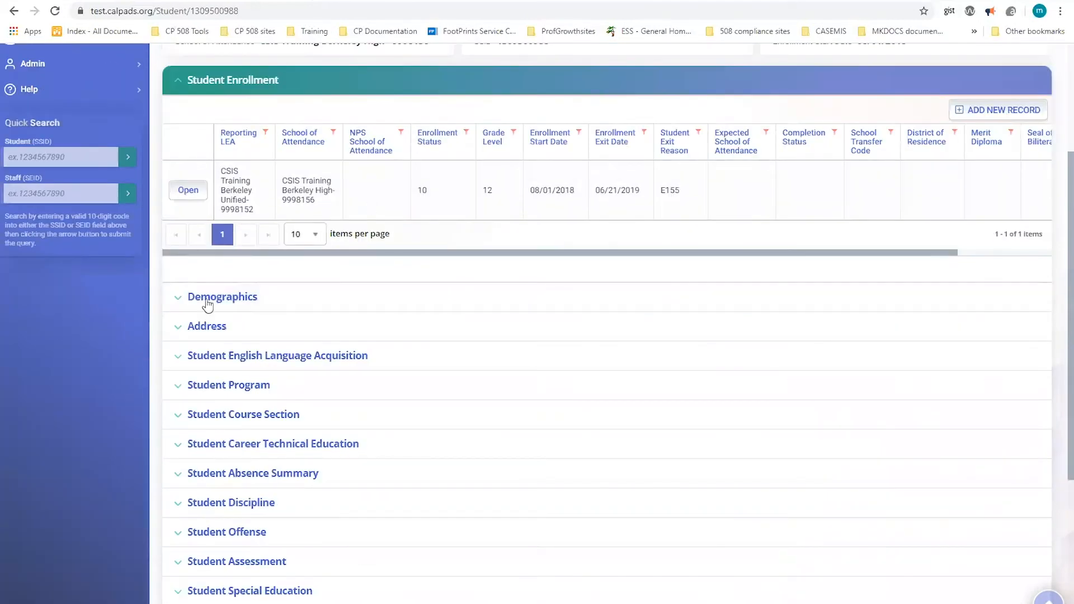
scroll(207, 305, "up", 3)
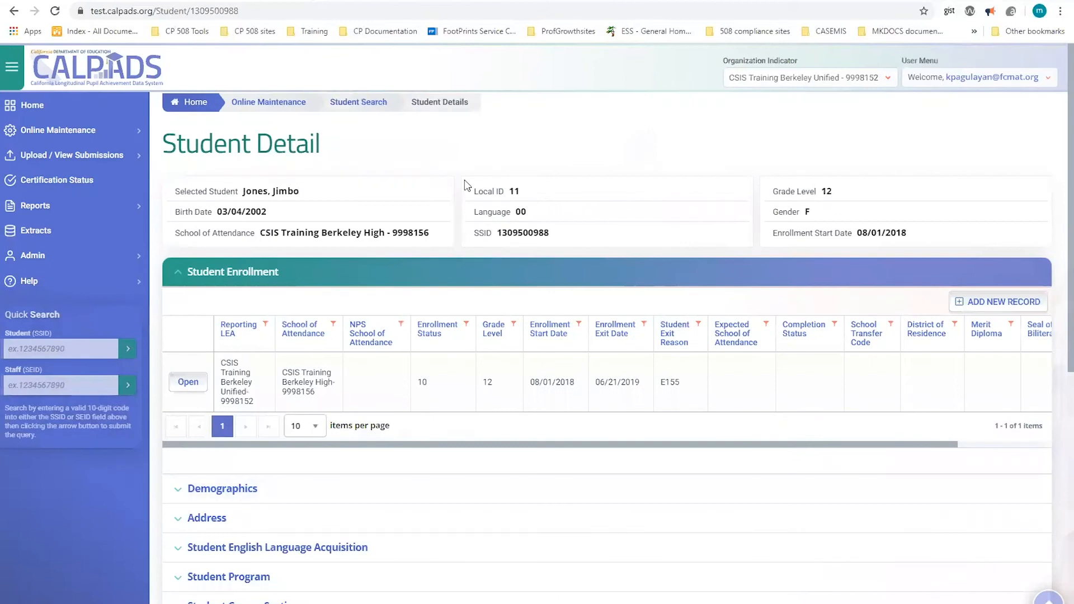
scroll(235, 288, "down", 7)
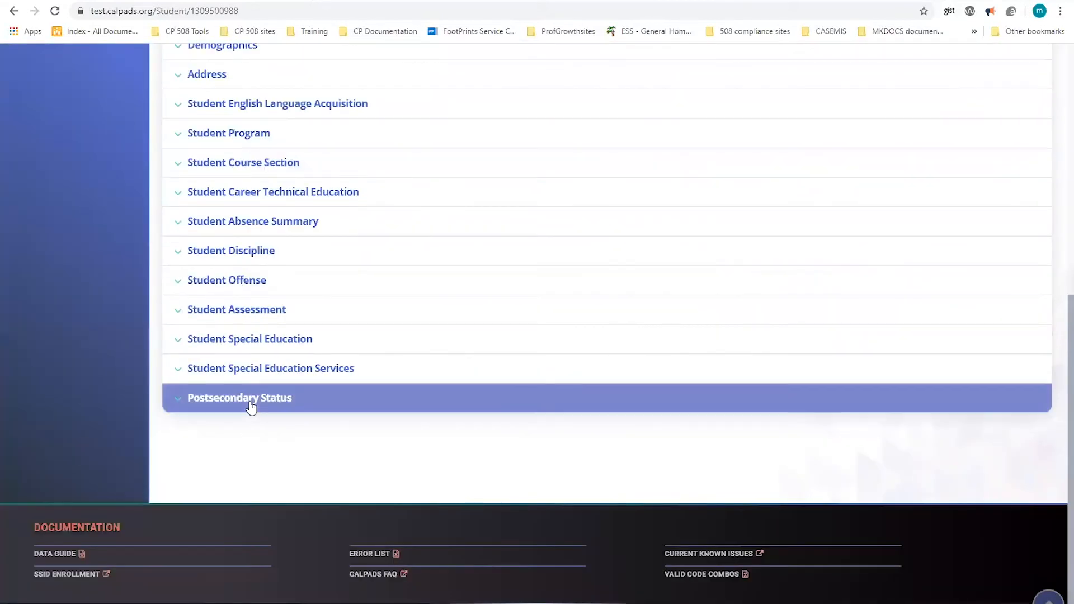
left_click(226, 400)
scroll(129, 501, "down", 2)
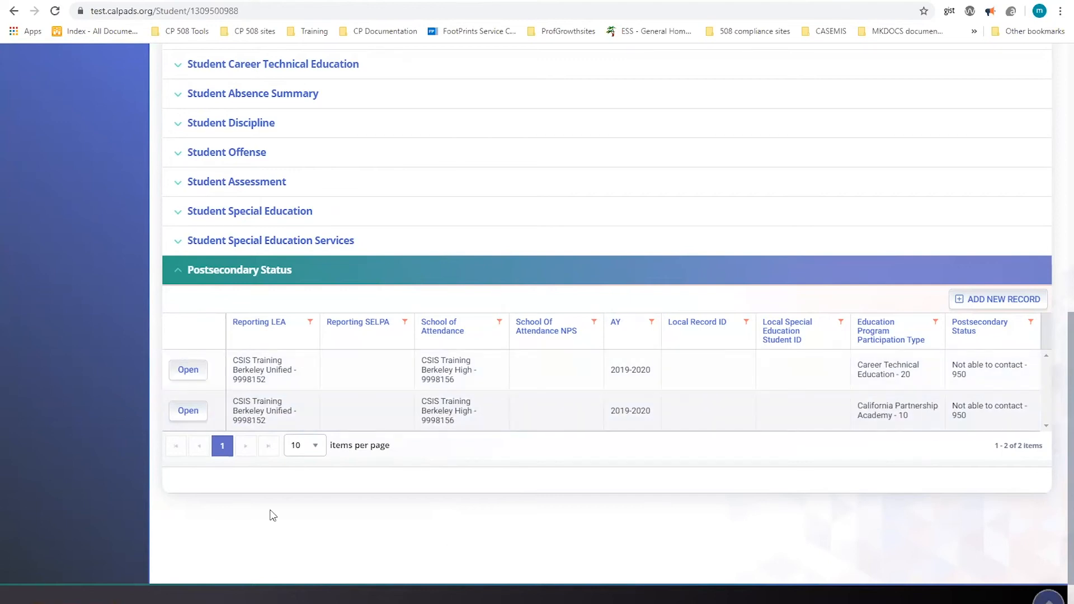
Open the student's Career Technical Education postsecondary record, examine the participation type and postsecondary status code options, and close it without changes.
left_click(188, 369)
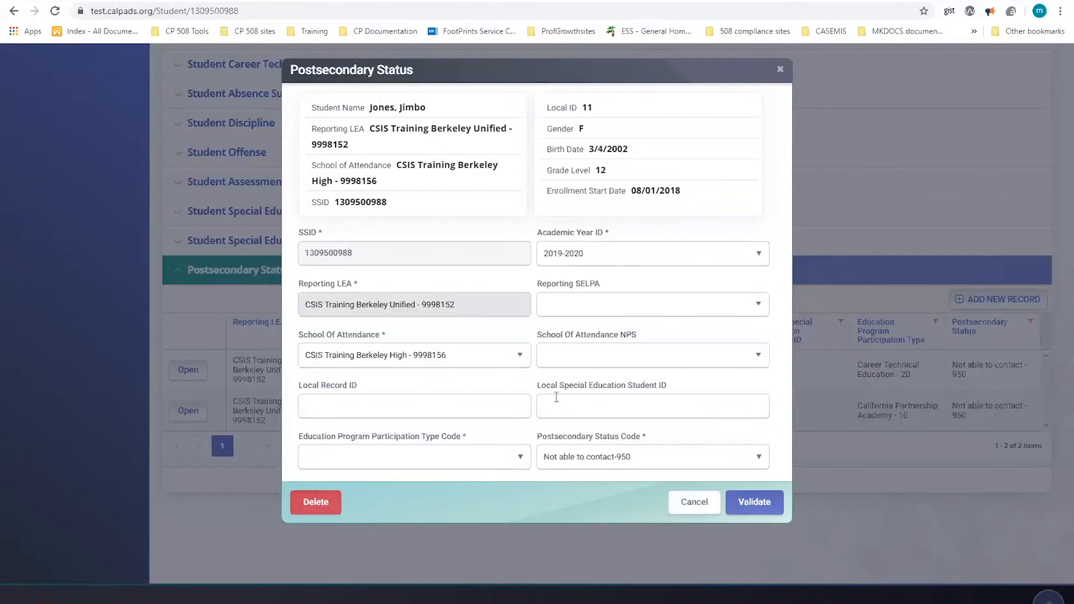
left_click(465, 456)
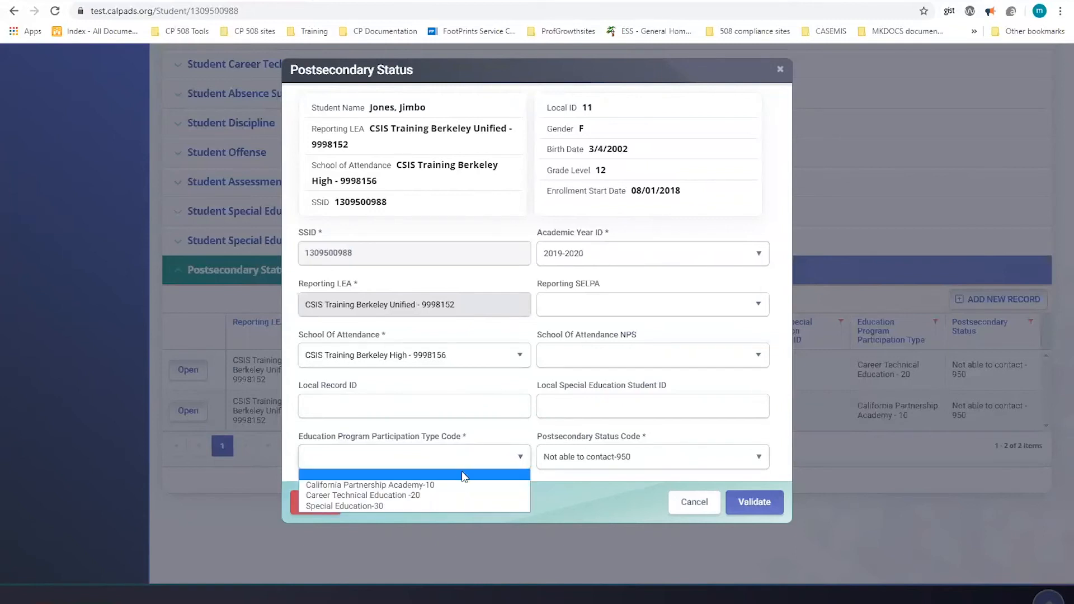
left_click(588, 506)
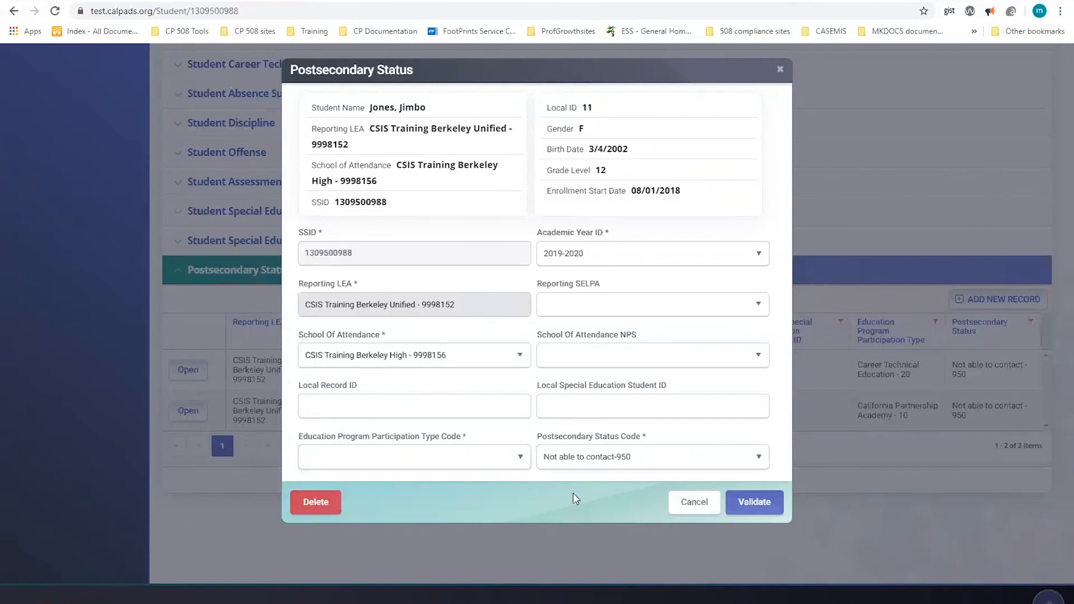
left_click(606, 469)
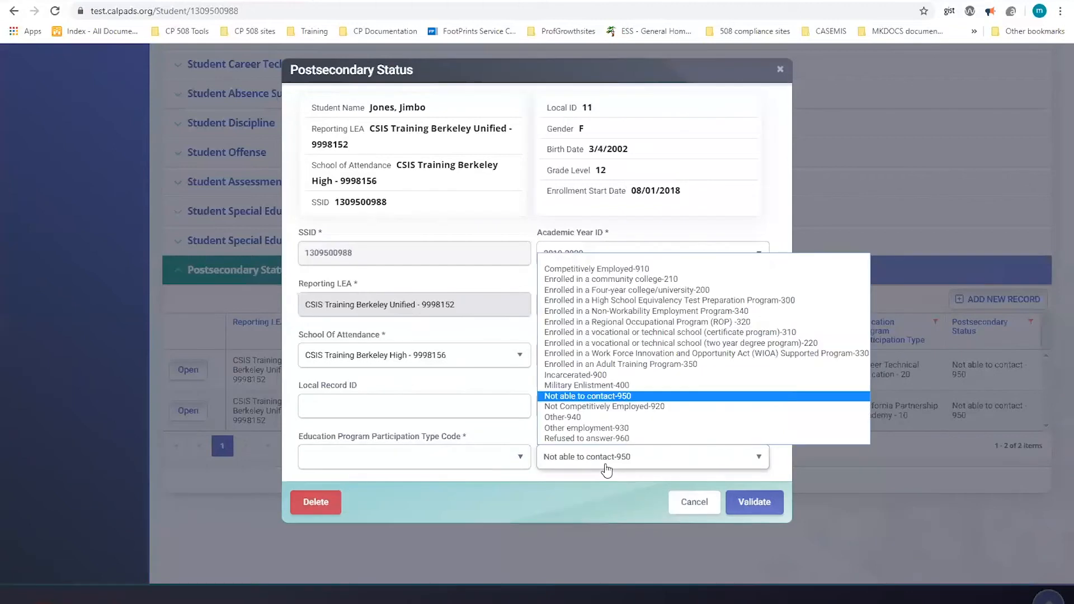
left_click(571, 507)
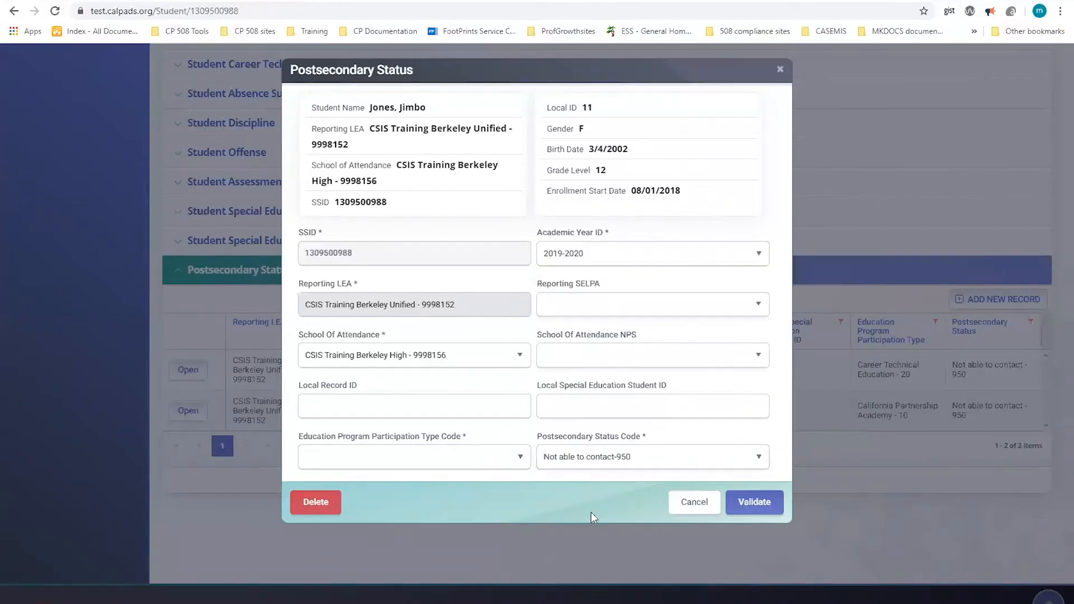
left_click(695, 509)
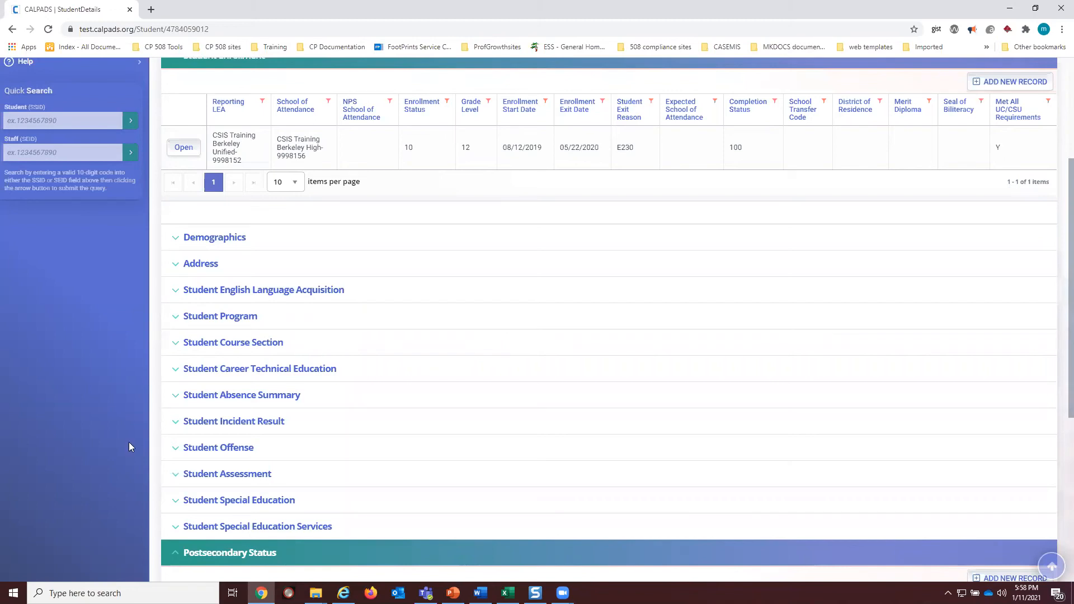
Start a new Postsecondary Status record with CSIS Training Berkeley High as the school of attendance and fill in the student's local record ID.
scroll(128, 446, "down", 3)
scroll(88, 398, "up", 3)
scroll(88, 393, "down", 3)
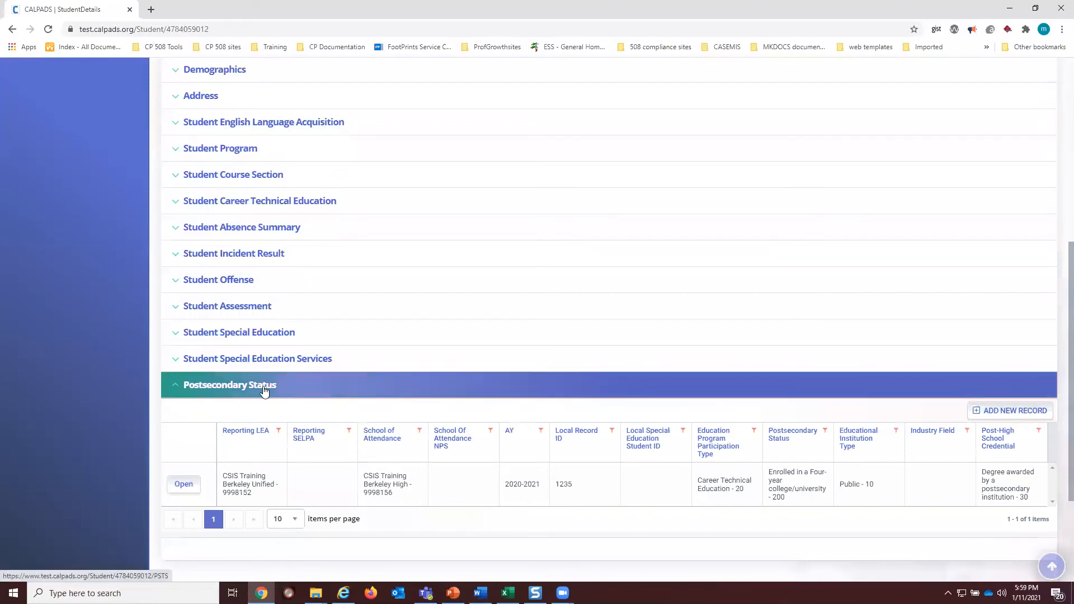
left_click(996, 415)
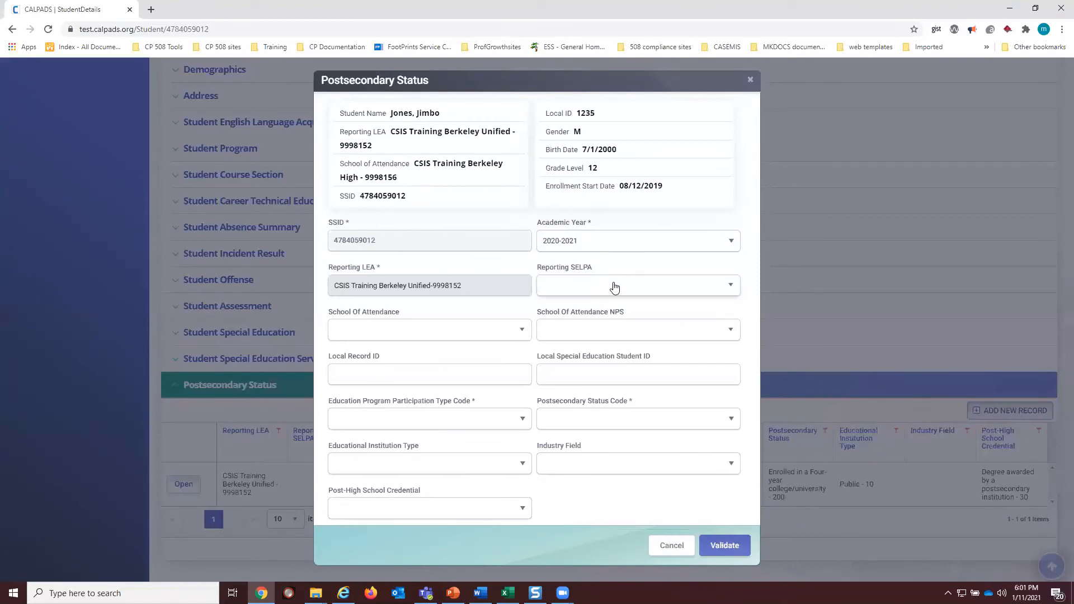
left_click(473, 329)
left_click(442, 409)
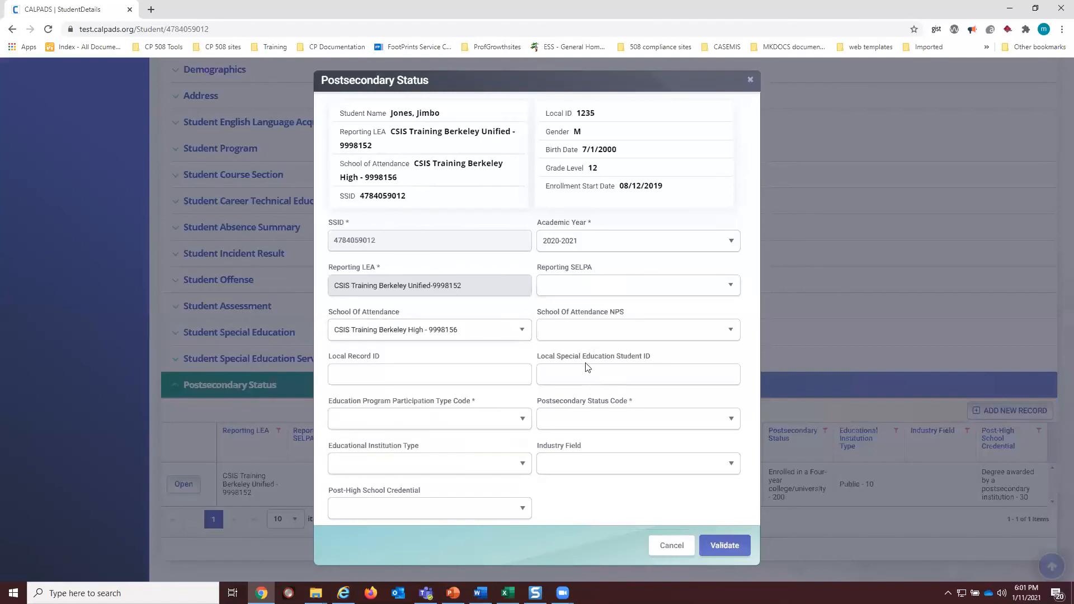
left_click(427, 379)
left_click(350, 397)
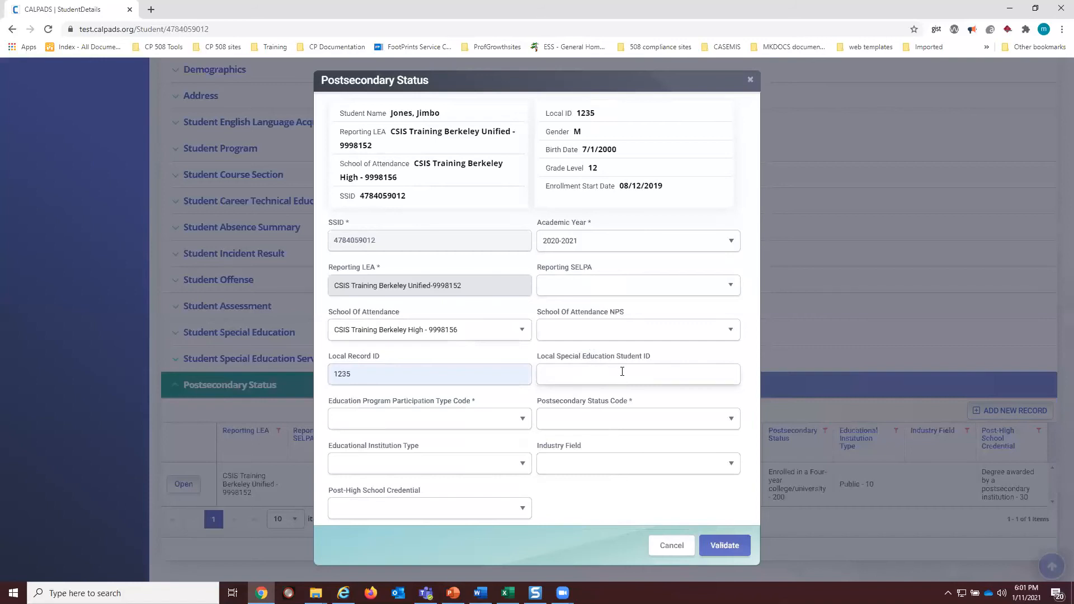
Set the education program participation type to Career Technical Education-20 and the postsecondary status code to Competitively Employed-910.
left_click(458, 428)
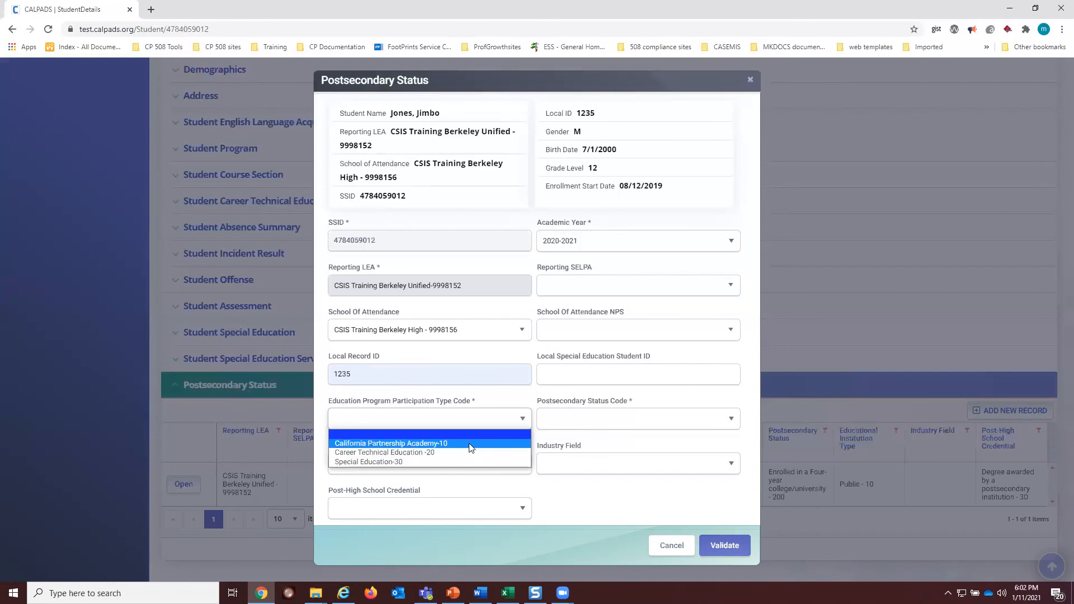
left_click(421, 453)
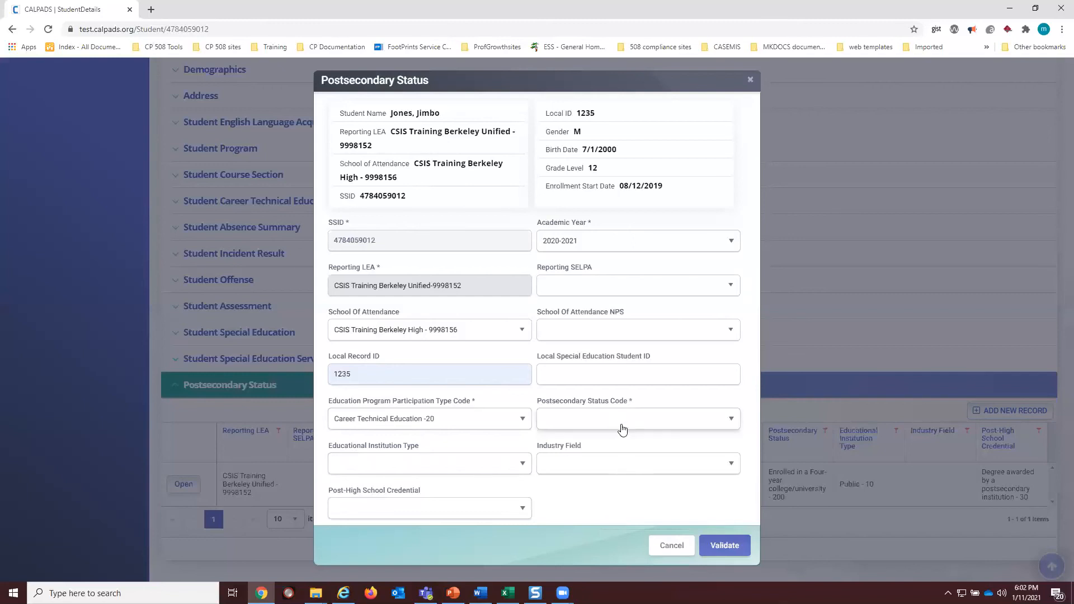
left_click(623, 429)
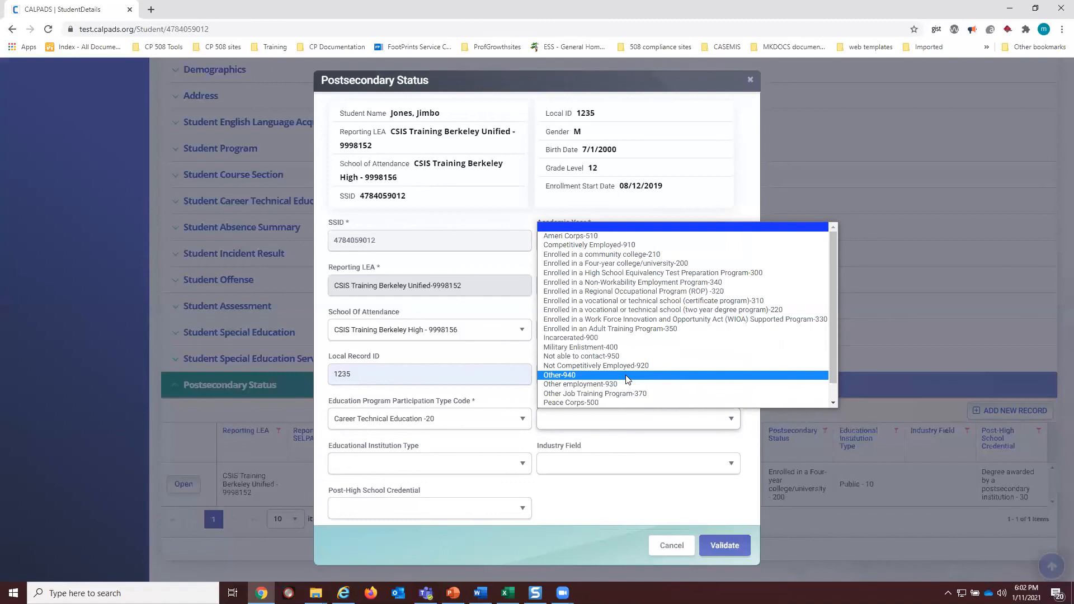
left_click(616, 245)
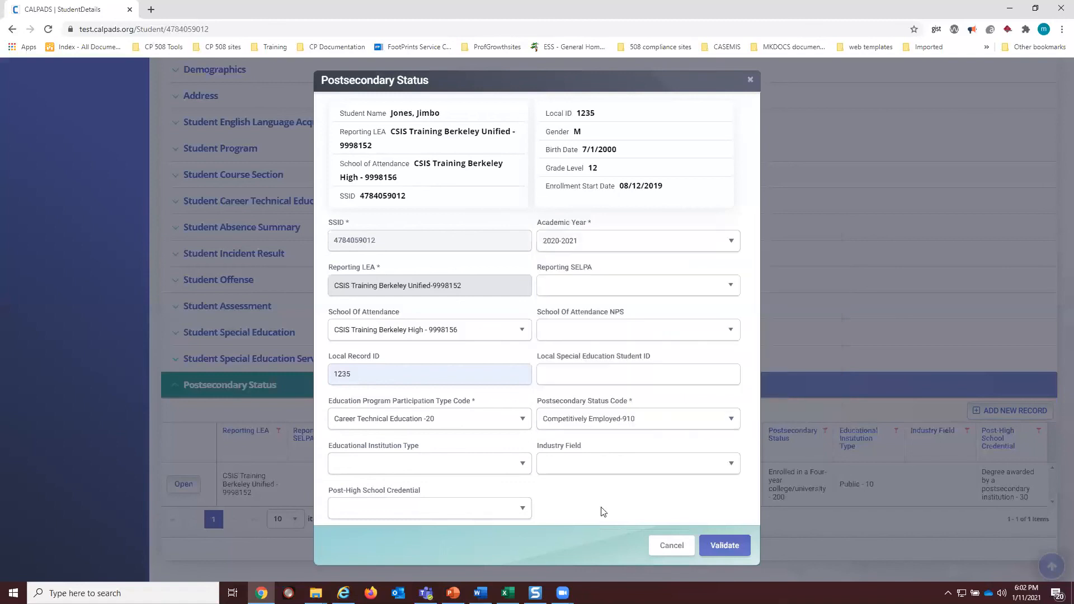
Set the industry field to Engineering and Architecture-ENG and the post-high school credential to Industry-recognized credential-10.
left_click(600, 475)
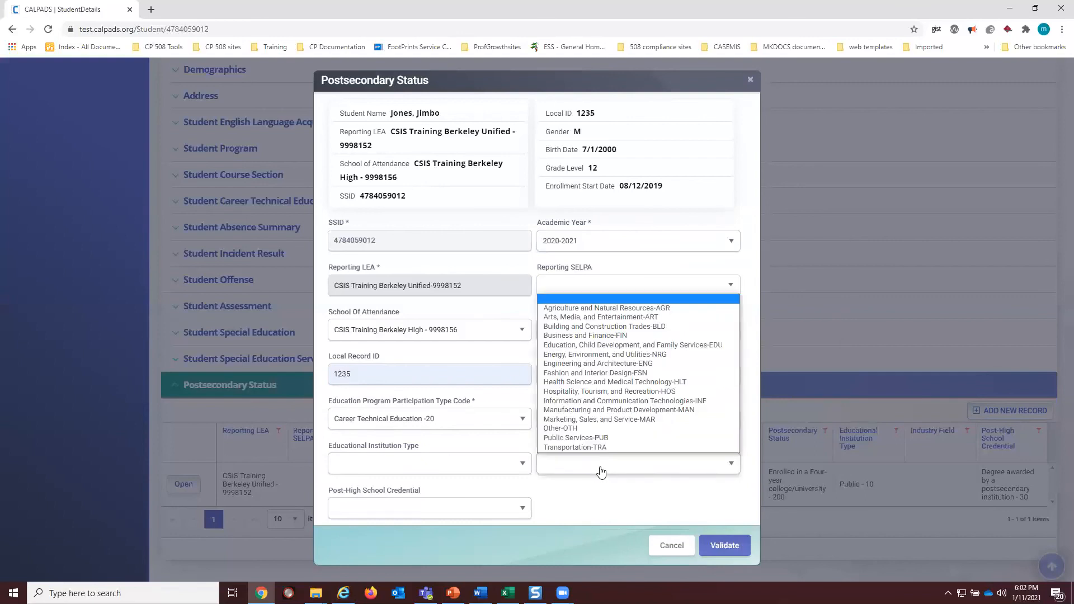
left_click(626, 367)
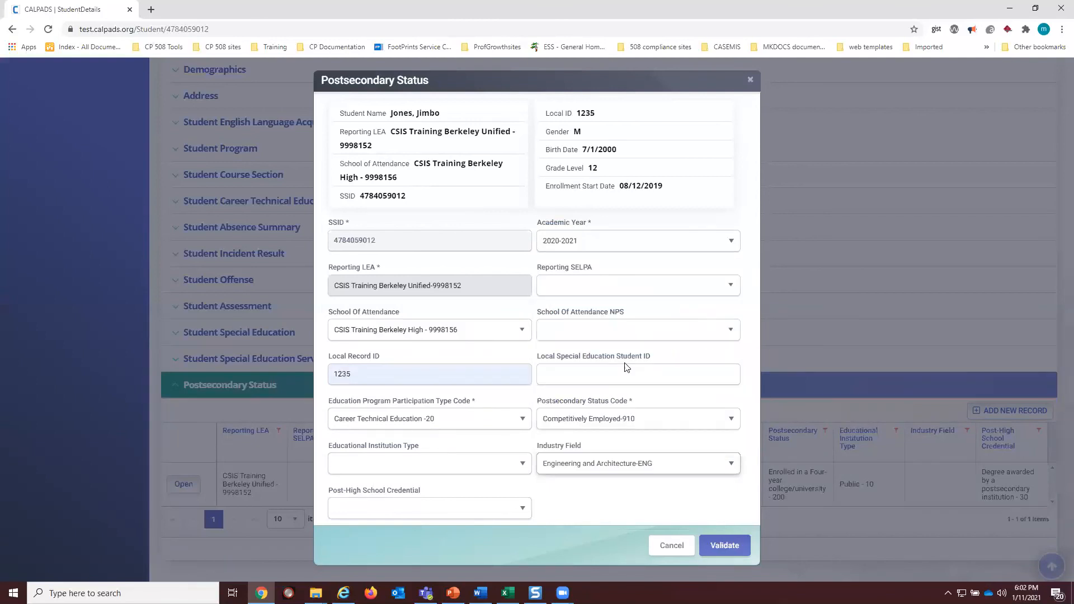
left_click(476, 518)
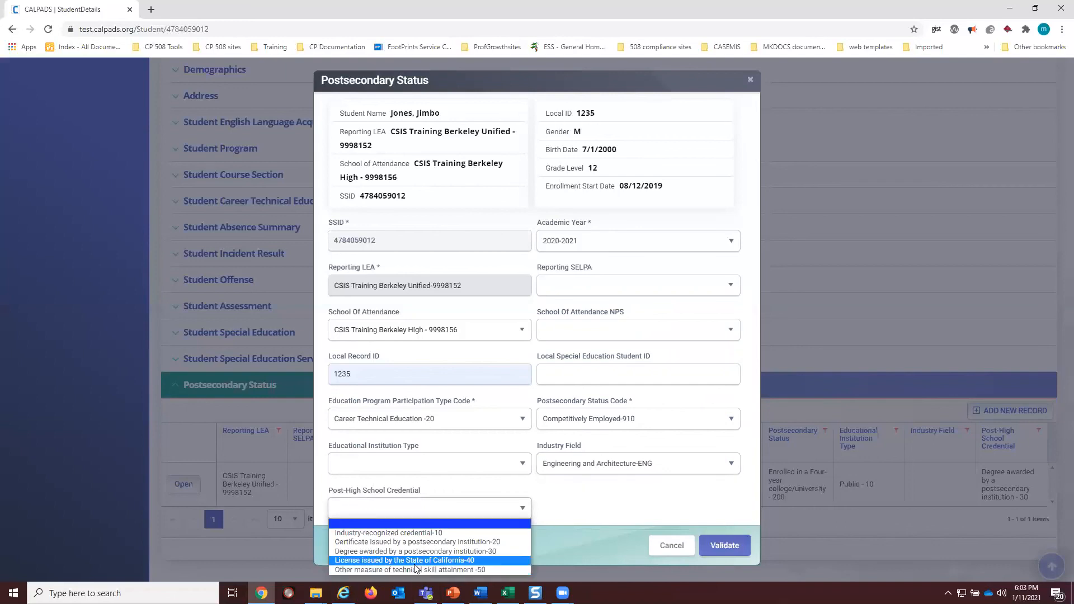
left_click(426, 533)
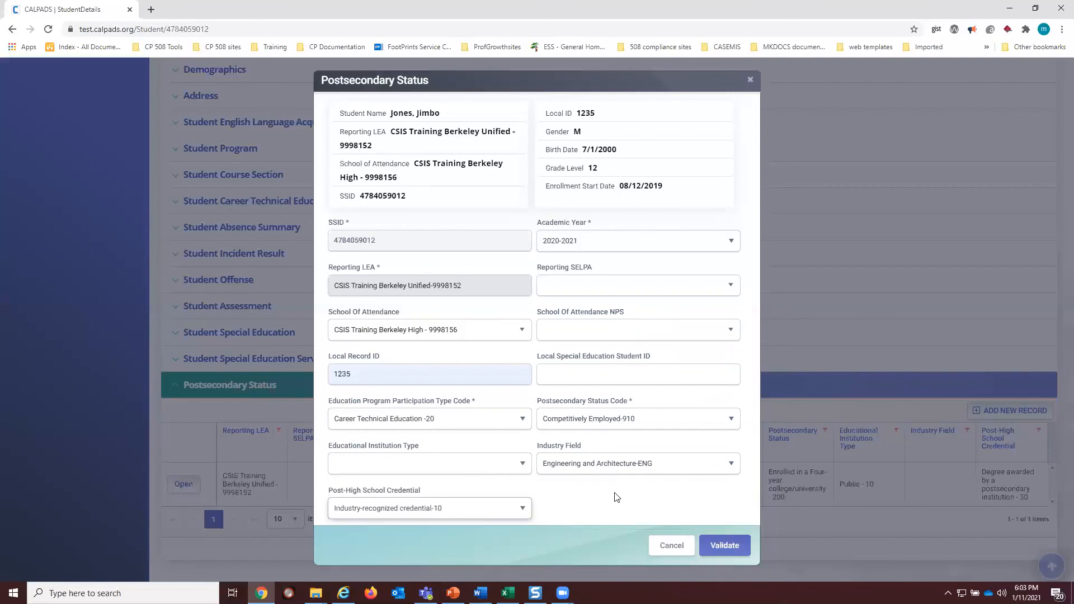
Validate and post the new Postsecondary Status record, and dismiss the posting notice above the records grid.
left_click(722, 545)
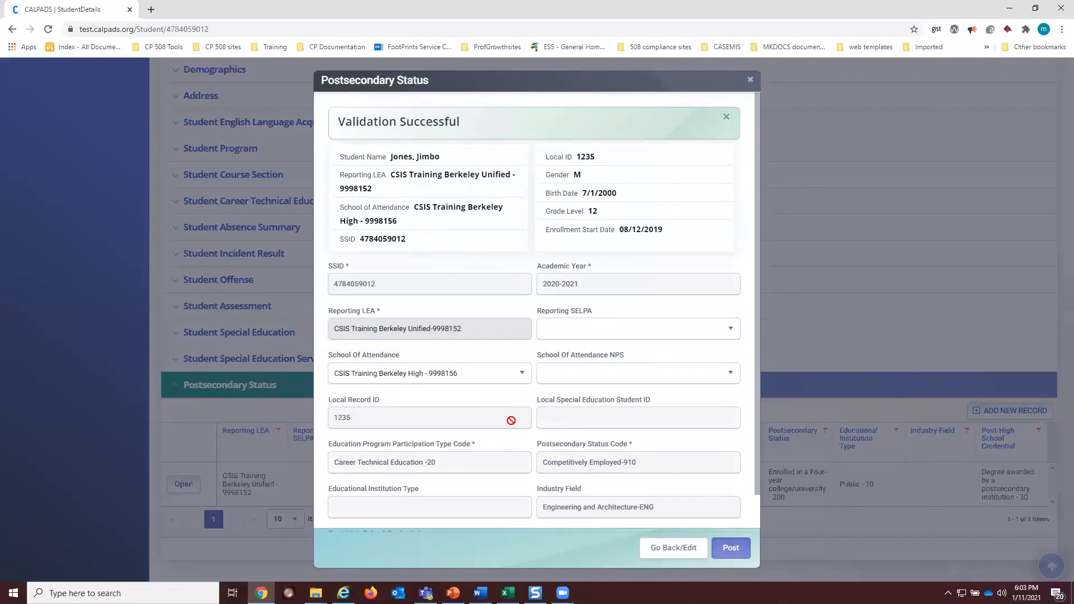
scroll(511, 423, "down", 1)
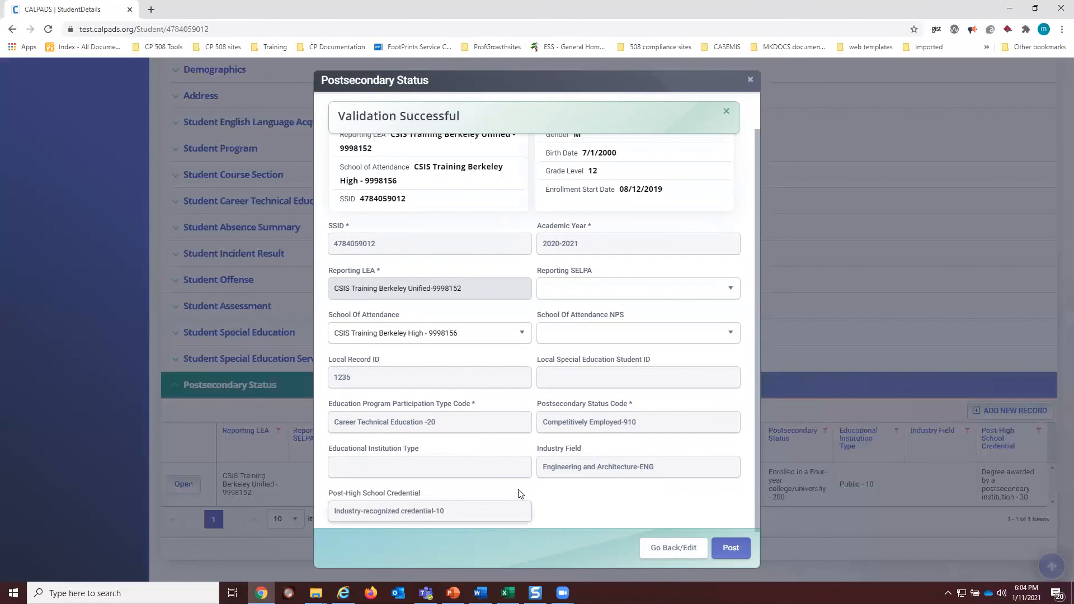
left_click(731, 550)
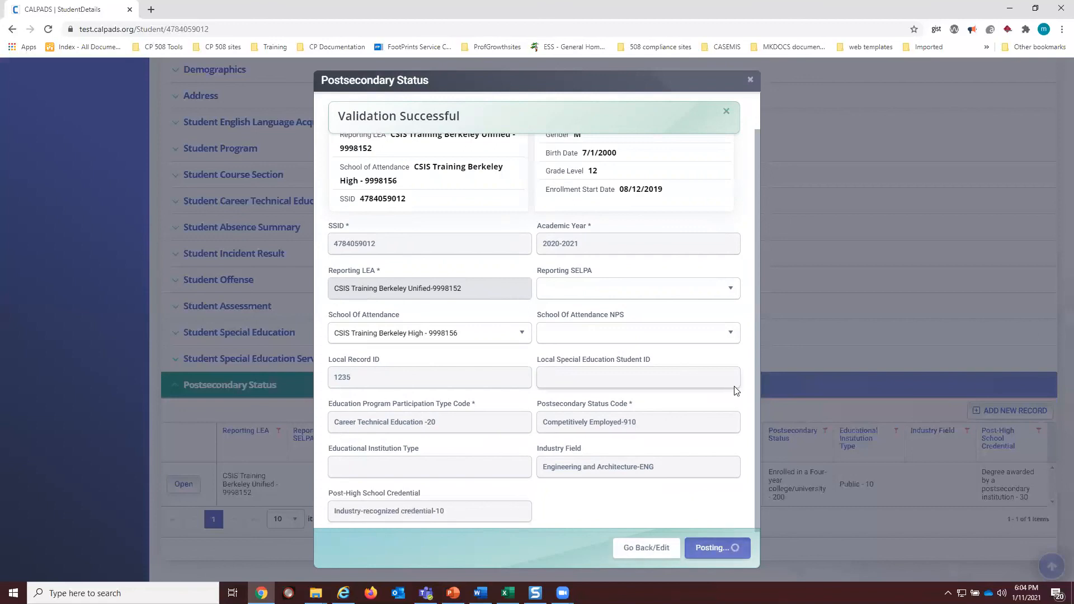
scroll(716, 409, "down", 1)
scroll(716, 408, "down", 3)
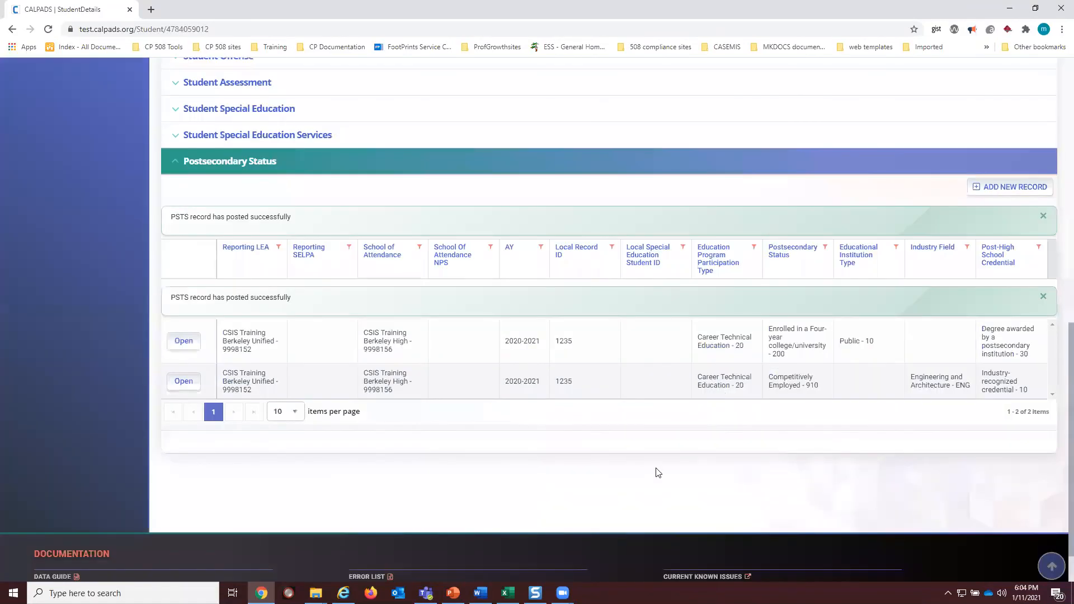
left_click(1044, 218)
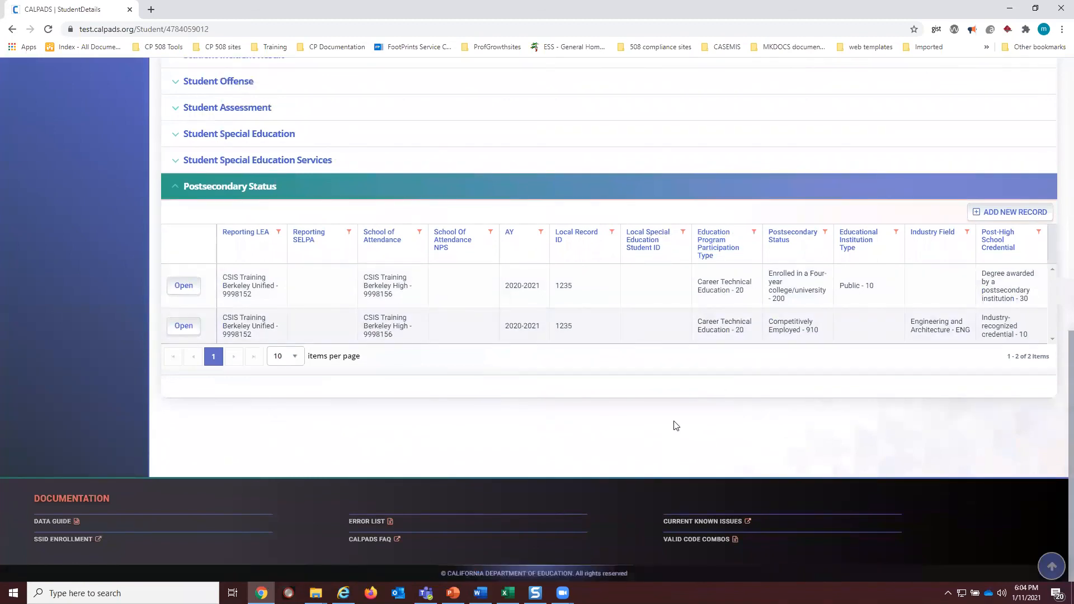
scroll(671, 423, "up", 1)
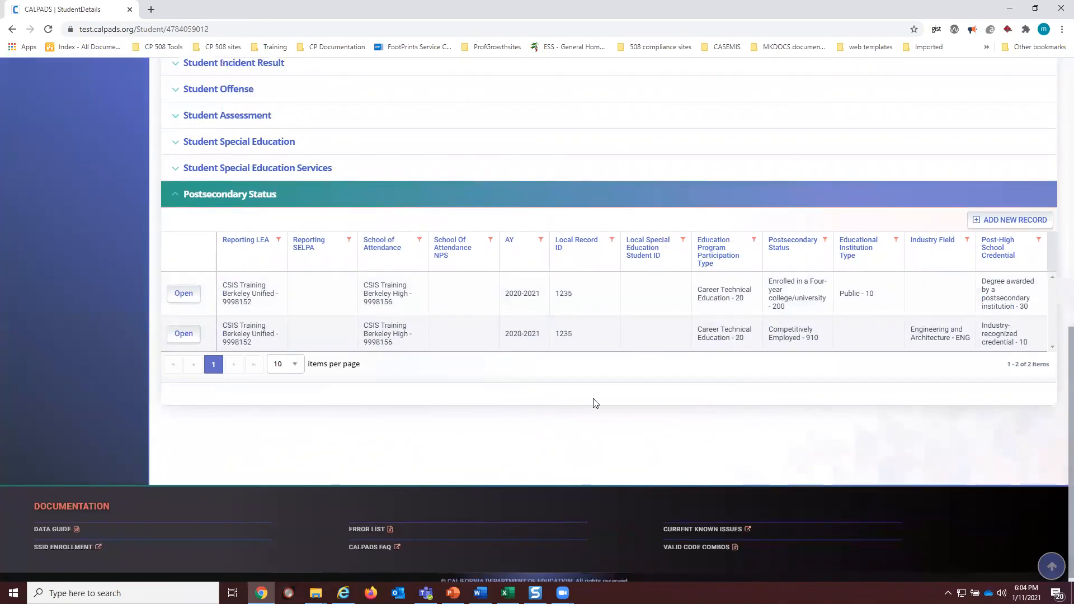